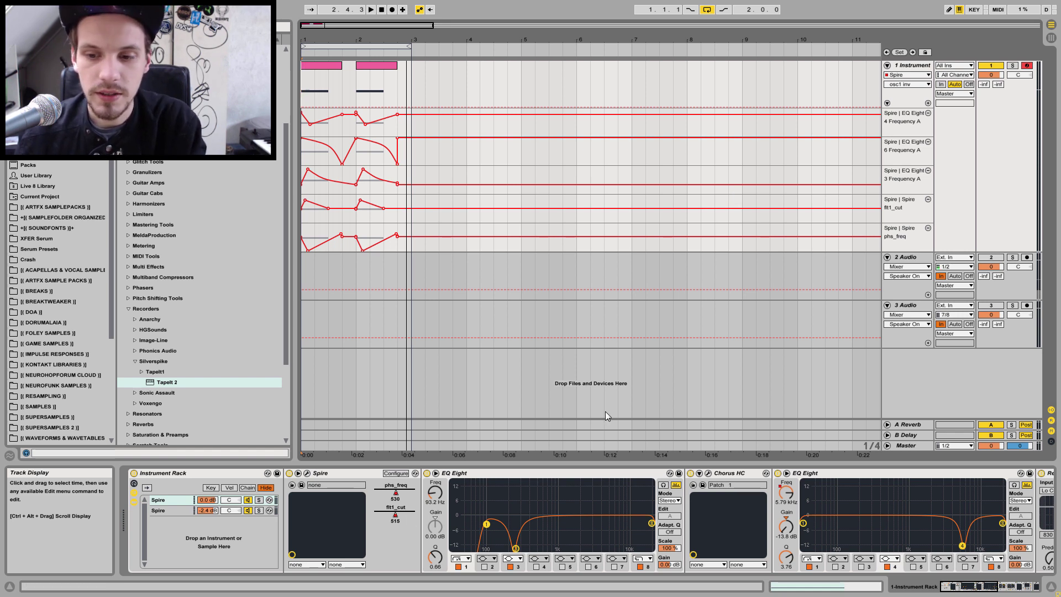
Switch off the effect devices after Spire on the instrument track, including IL Maximus, Glue Compressor, WOW2 and Reverb
left_click(906, 446)
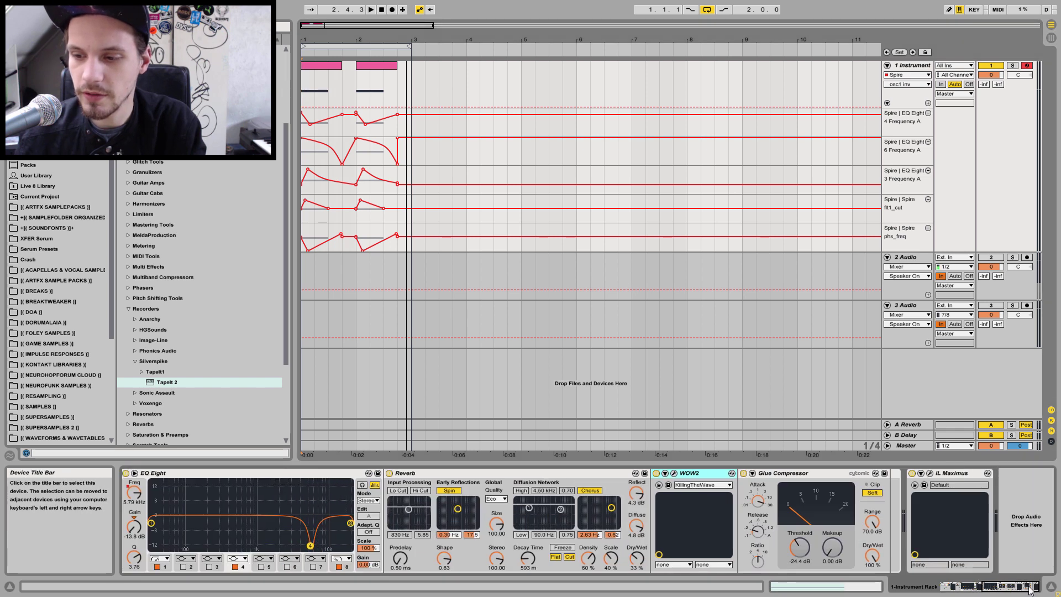
left_click(912, 473)
left_click(744, 473)
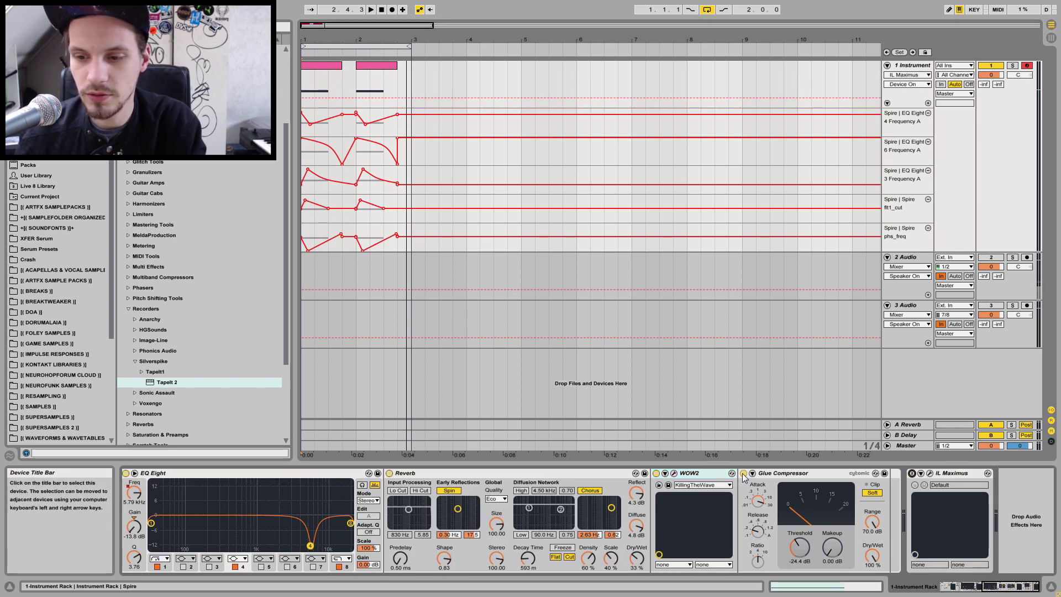
left_click(656, 473)
left_click(389, 473)
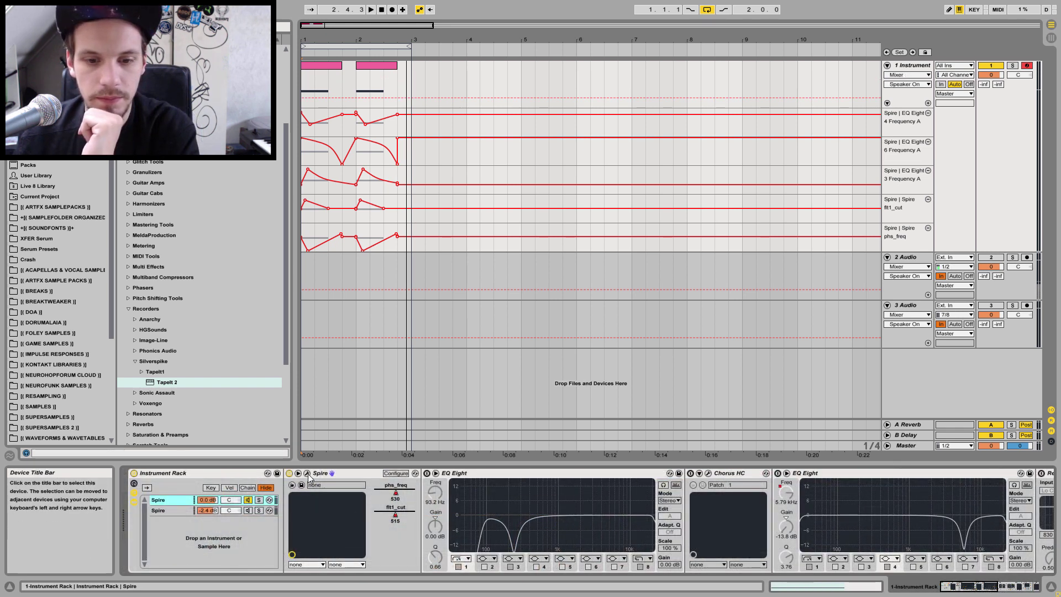
Open the Spire synth and examine the settings of oscillators 1, 2 and 3, including fine tuning and mix levels
left_click(307, 474)
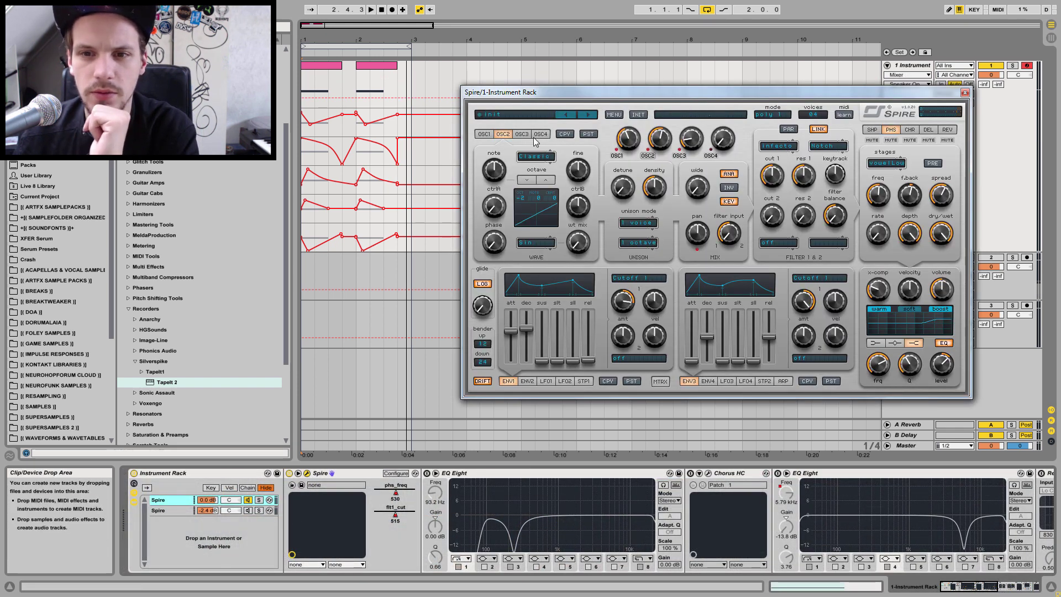
left_click(486, 134)
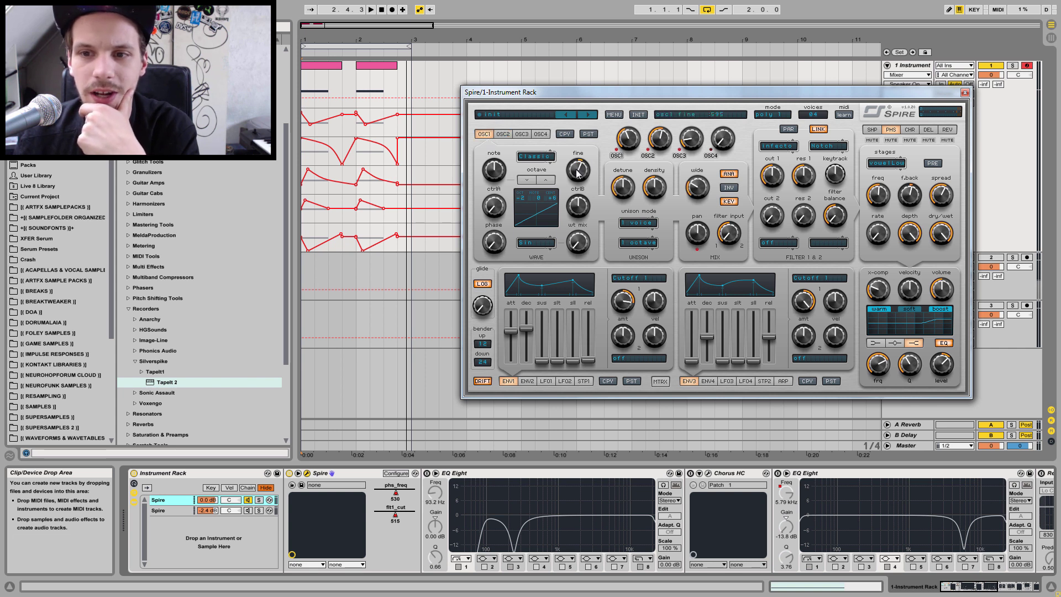
left_click(502, 136)
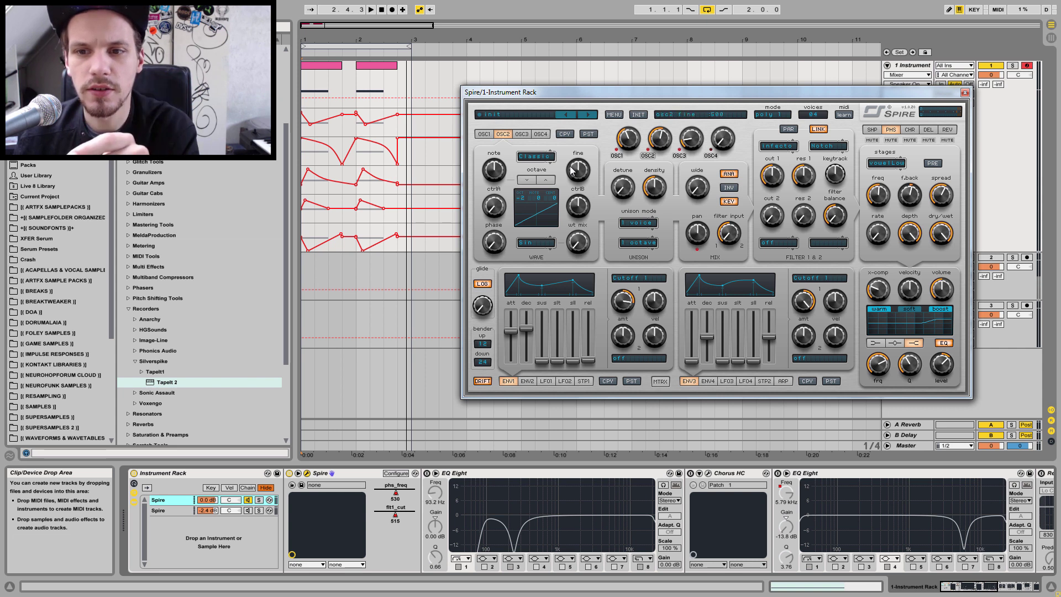
mouse_move(663, 145)
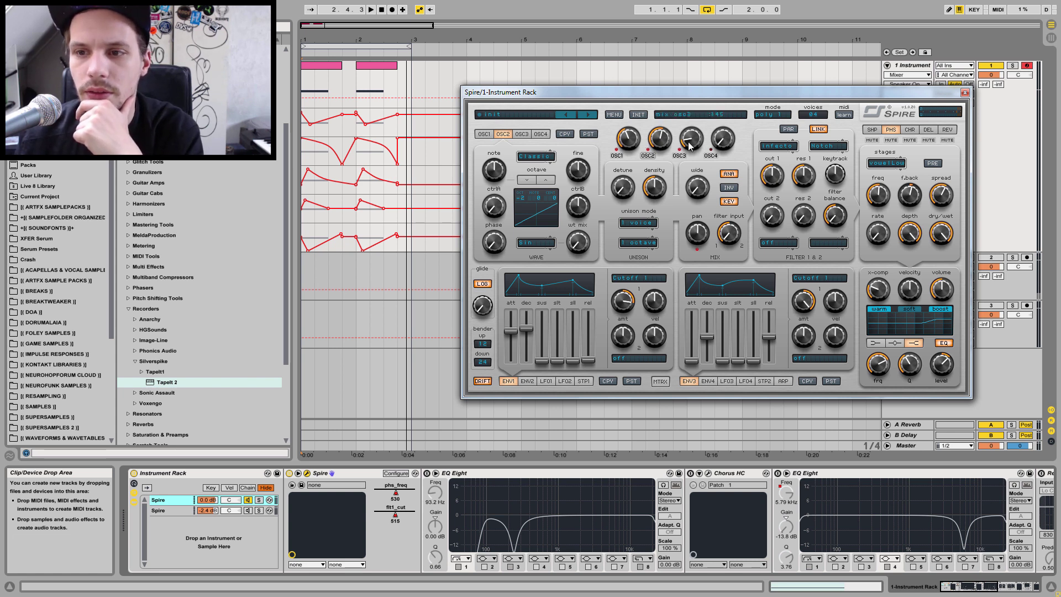
left_click(521, 135)
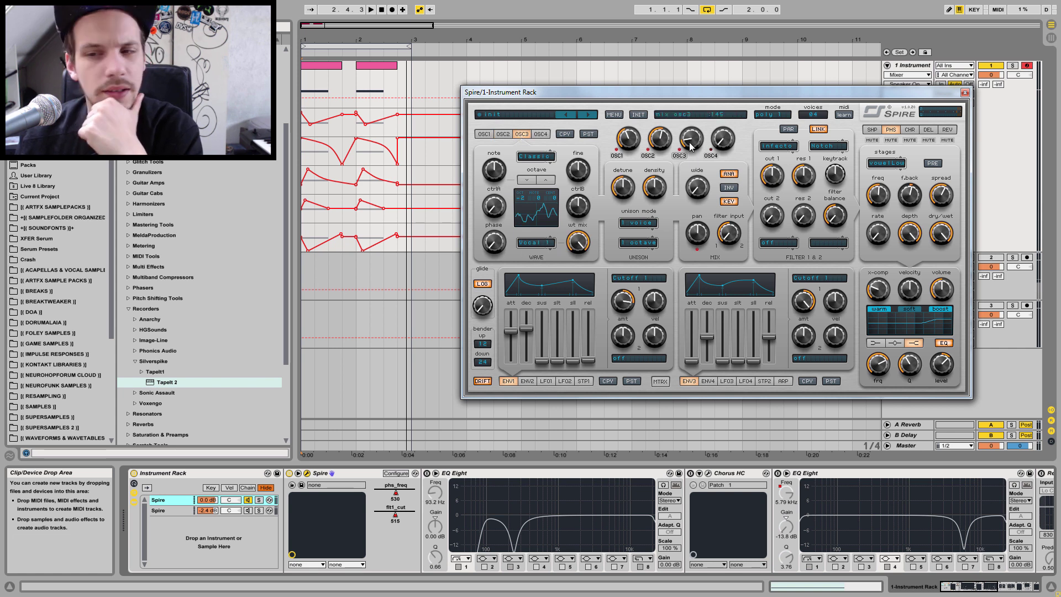
Mute oscillators 2 and 3 and all five Spire effects (SHP, PHS, CHR, DEL and REV)
left_click(679, 156)
left_click(651, 157)
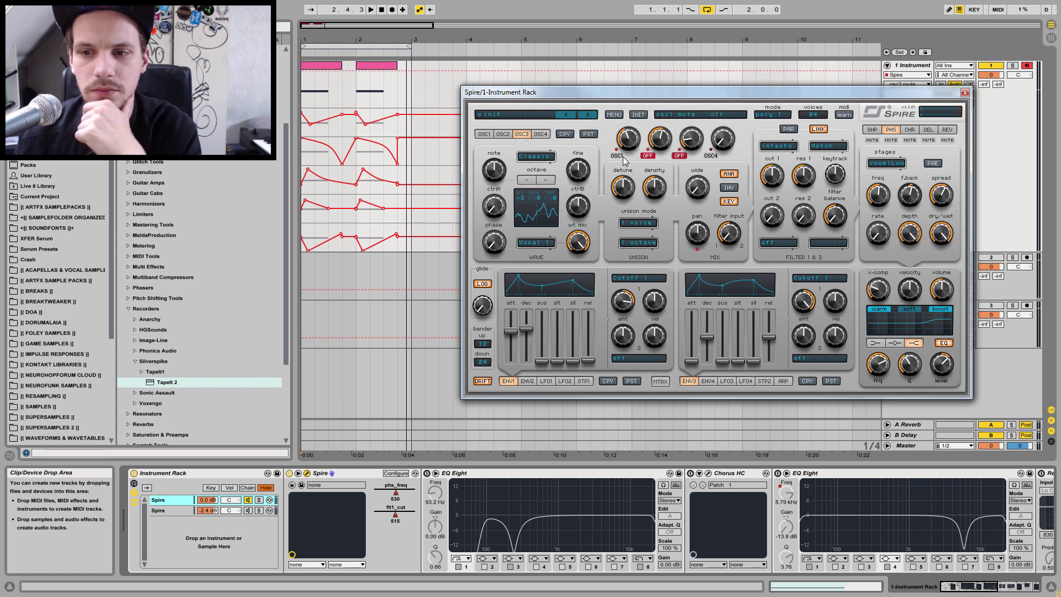
left_click(877, 141)
left_click(891, 140)
left_click(910, 140)
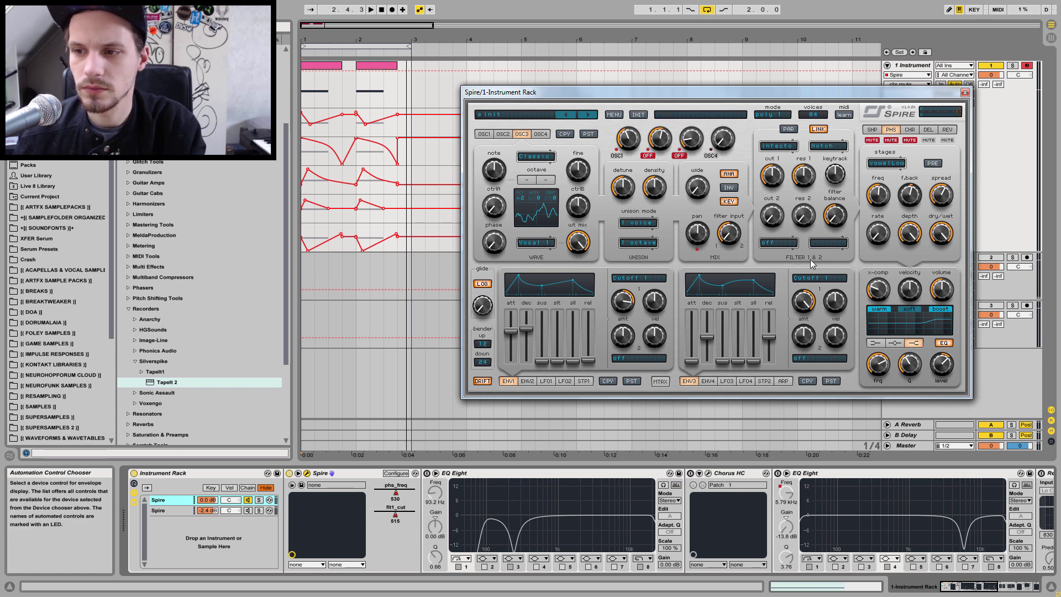
left_click(928, 141)
left_click(947, 140)
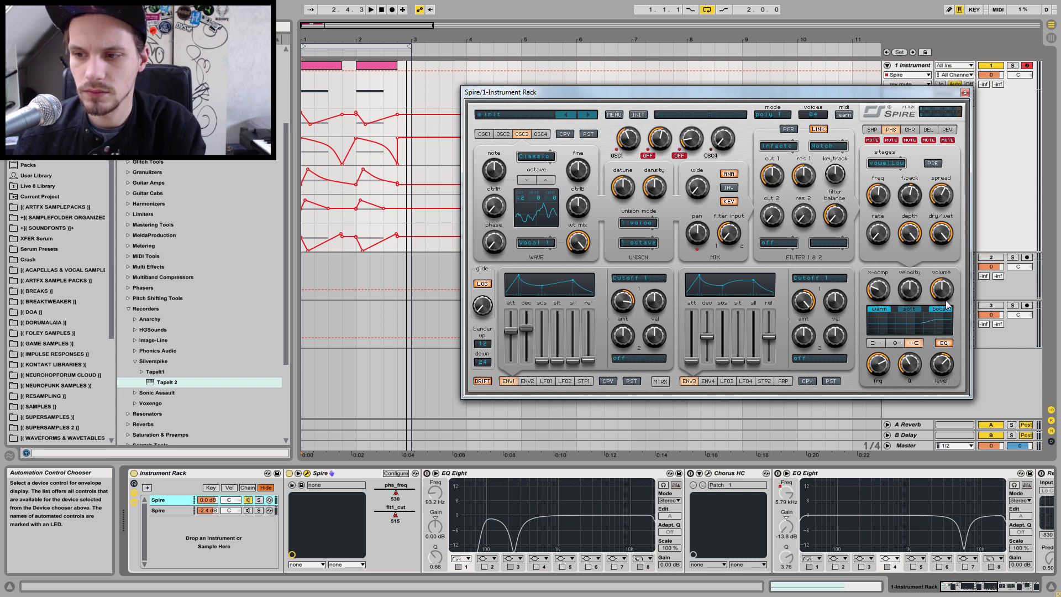
Switch off Spire's EQ and unmute oscillator 2
left_click(946, 345)
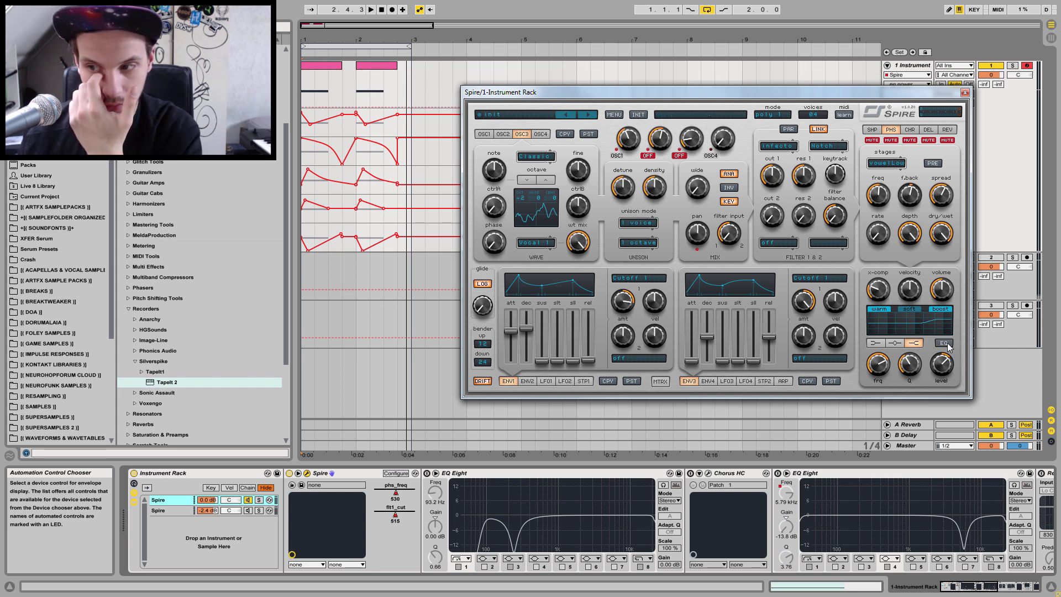
left_click(940, 309)
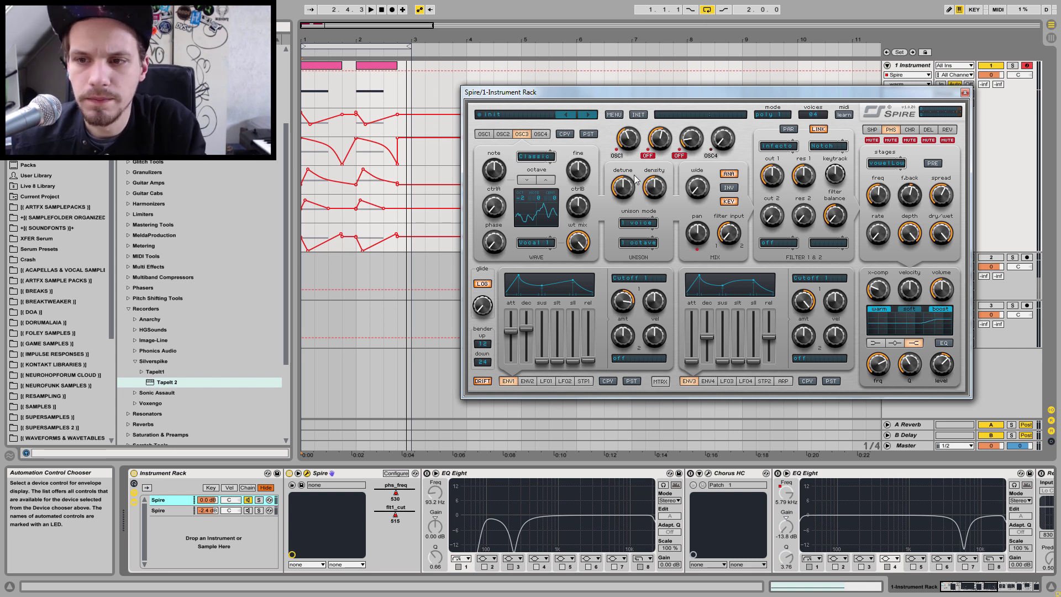
left_click(648, 156)
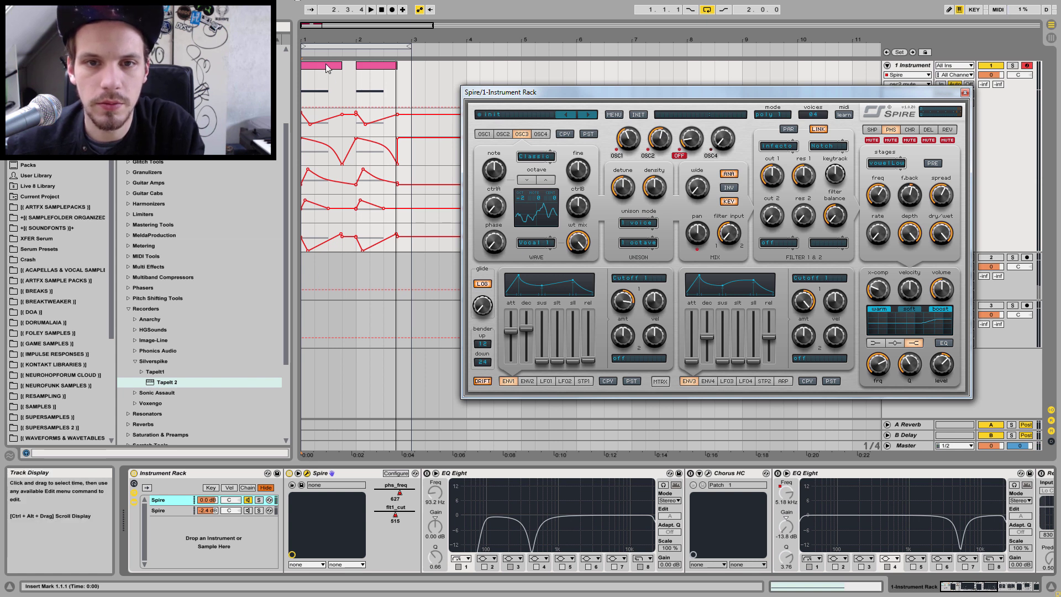
Consolidate the two Spire MIDI clips from 1.1.1 to 3.1.1 into one clip and show its pitch bend envelope
left_click(318, 86)
left_click(416, 66, "shift")
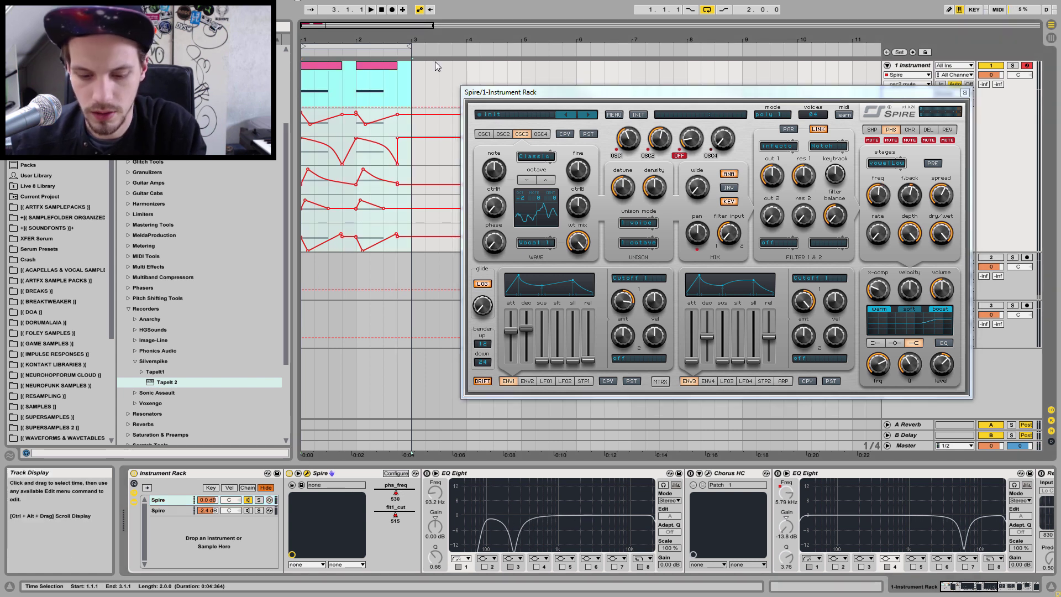
key("ctrl+j")
double_click(367, 68)
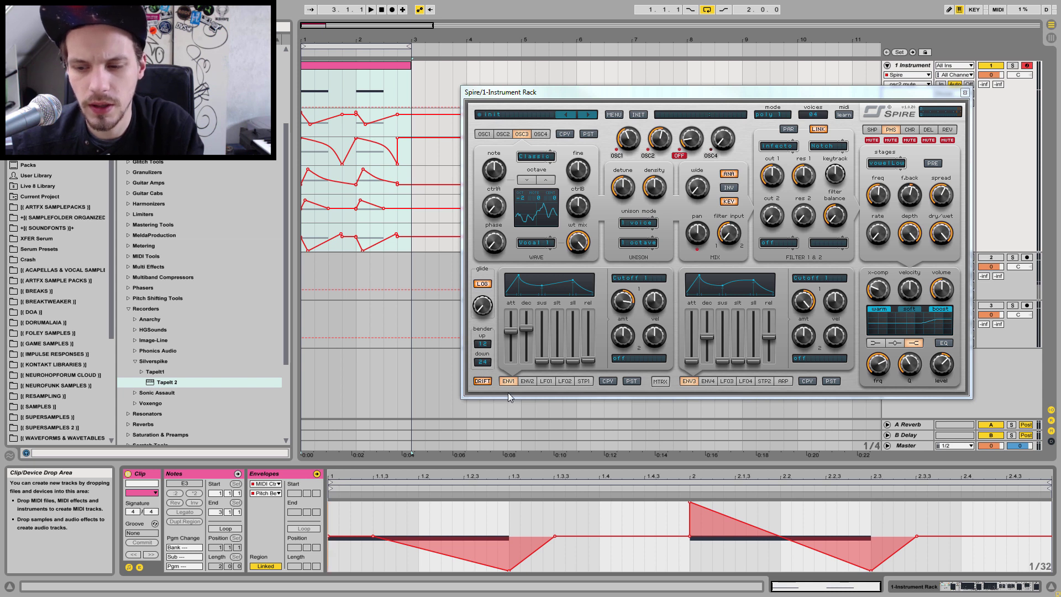
Set Spire's upward pitch-bend range to 24 and play the clip
left_click(483, 345)
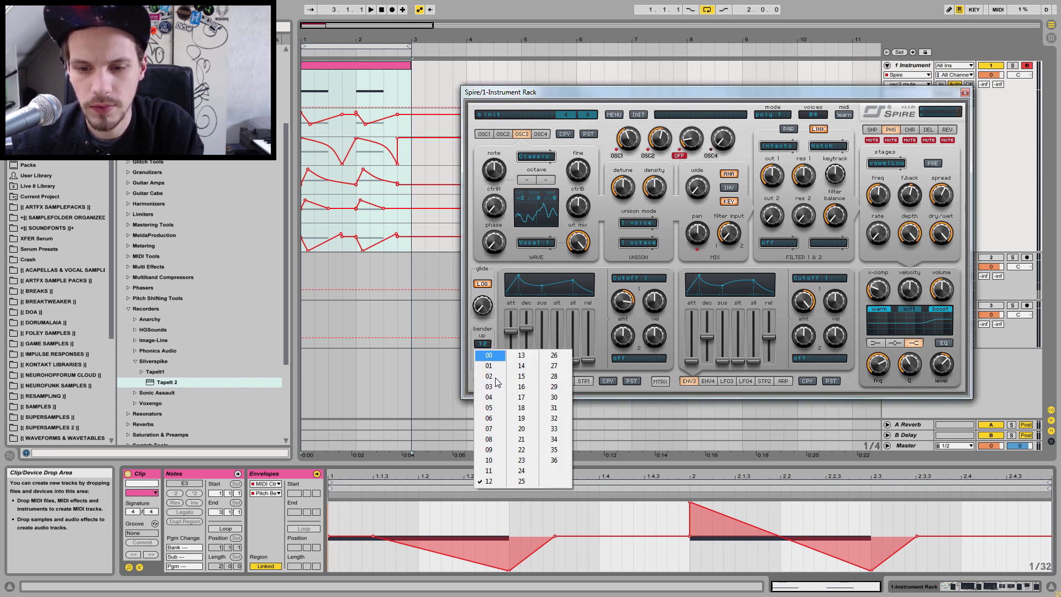
left_click(523, 468)
key("space")
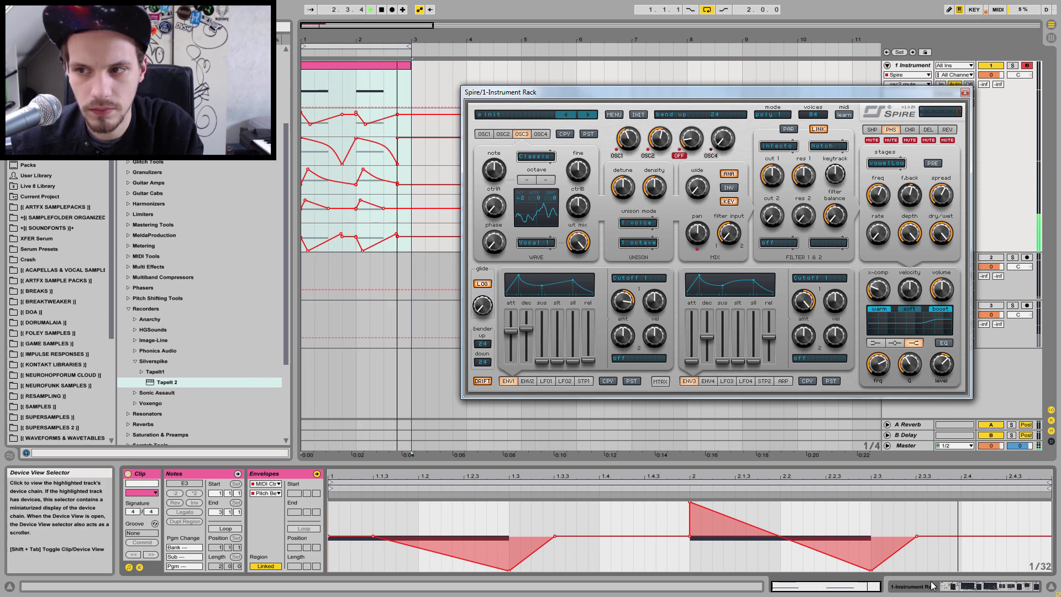
Unmute oscillator 3, audition the clip with the Spire window clear of the automation, and unmute the SHP effect
left_click(679, 156)
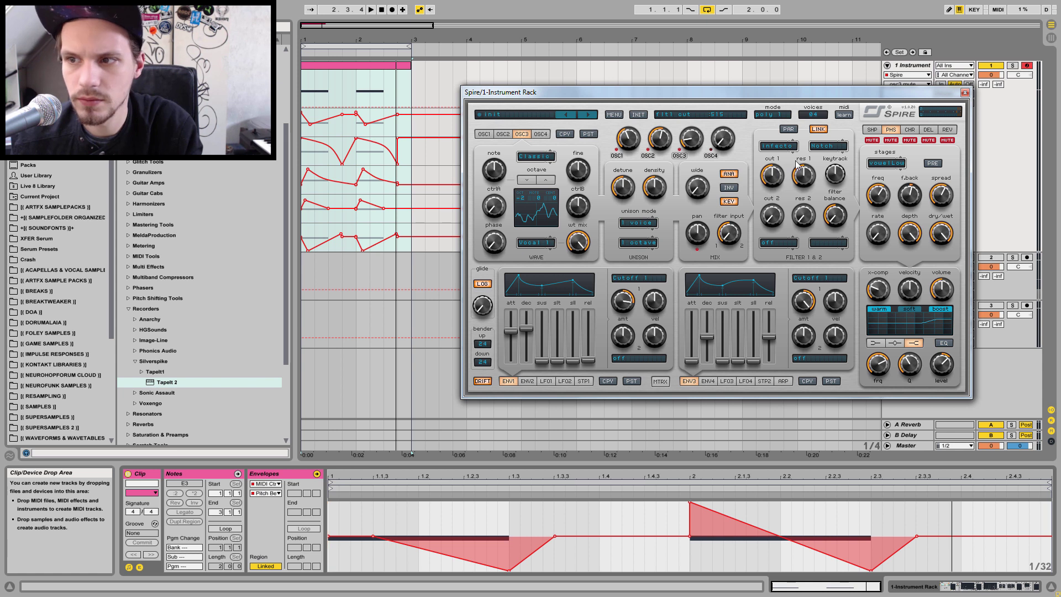
left_click_drag(828, 95, 721, 87)
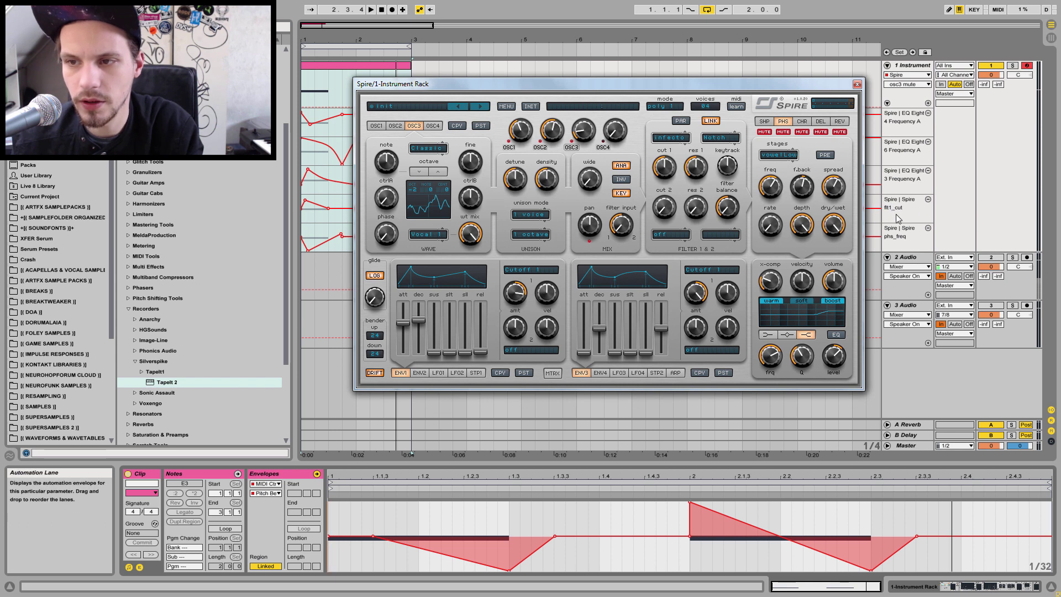
left_click_drag(553, 84, 694, 74)
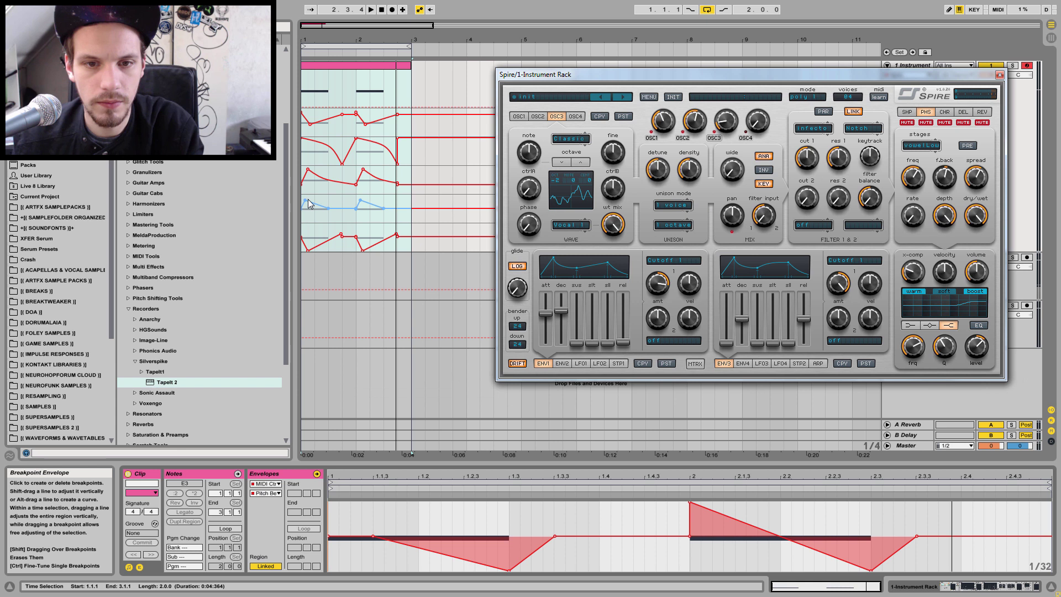
key("space")
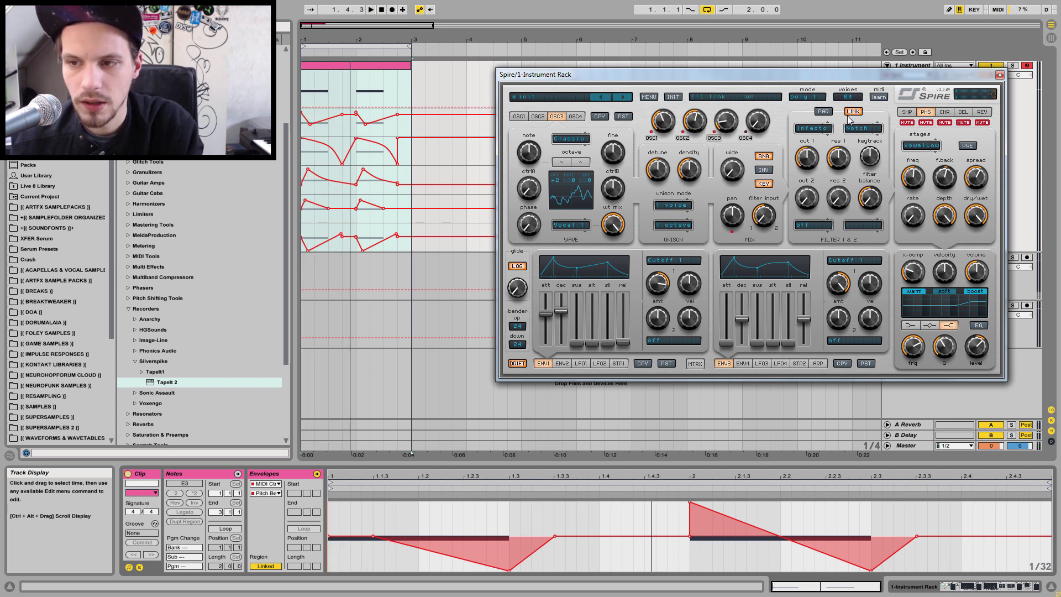
left_click(907, 112)
left_click(907, 123)
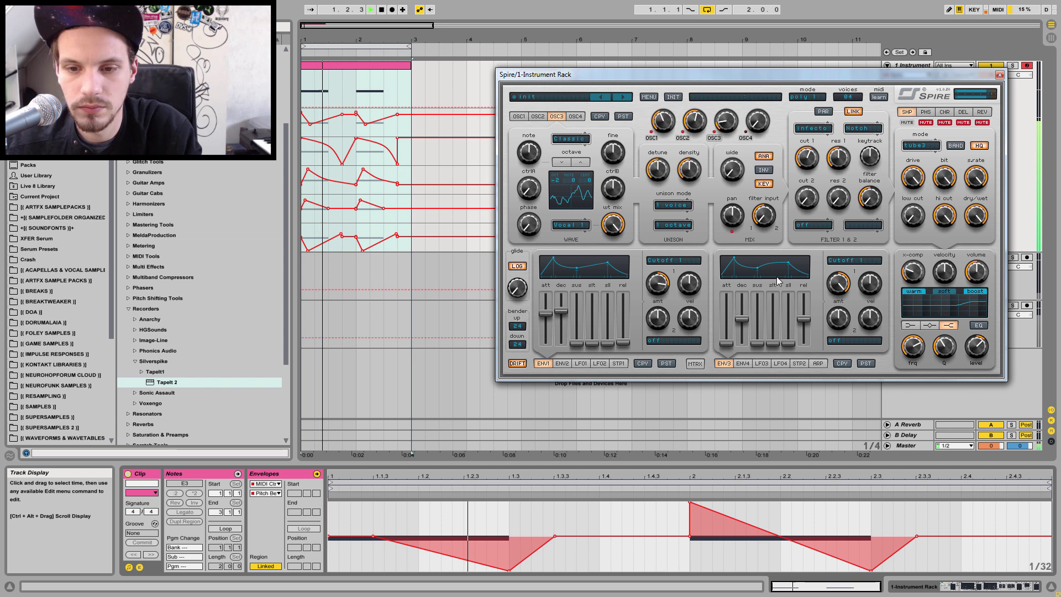
Set Spire's upward pitch-bend range to 12 and play the clip from the start
left_click(517, 344)
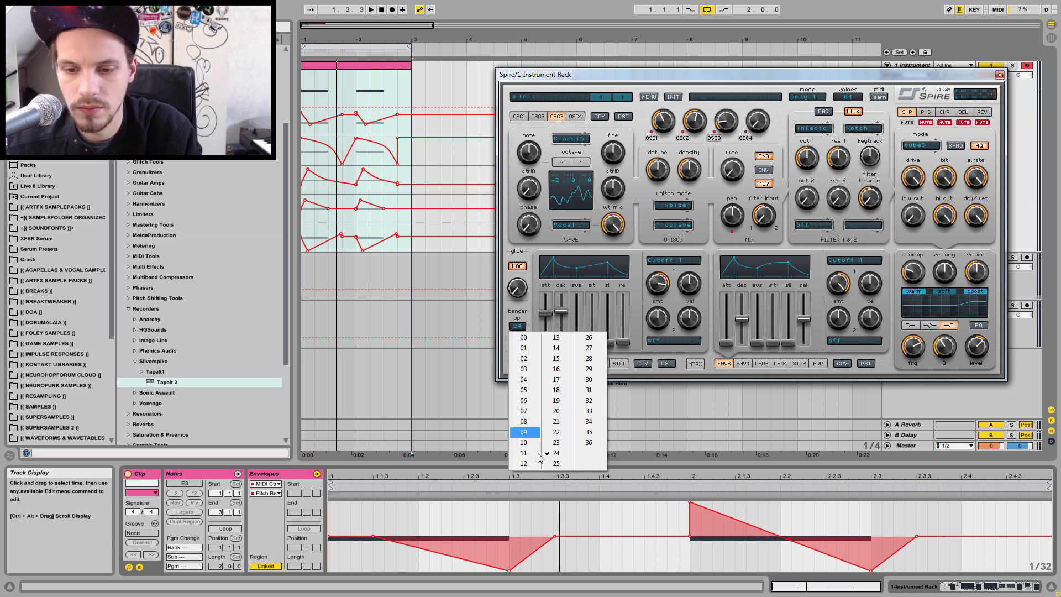
left_click(523, 463)
left_click(346, 82)
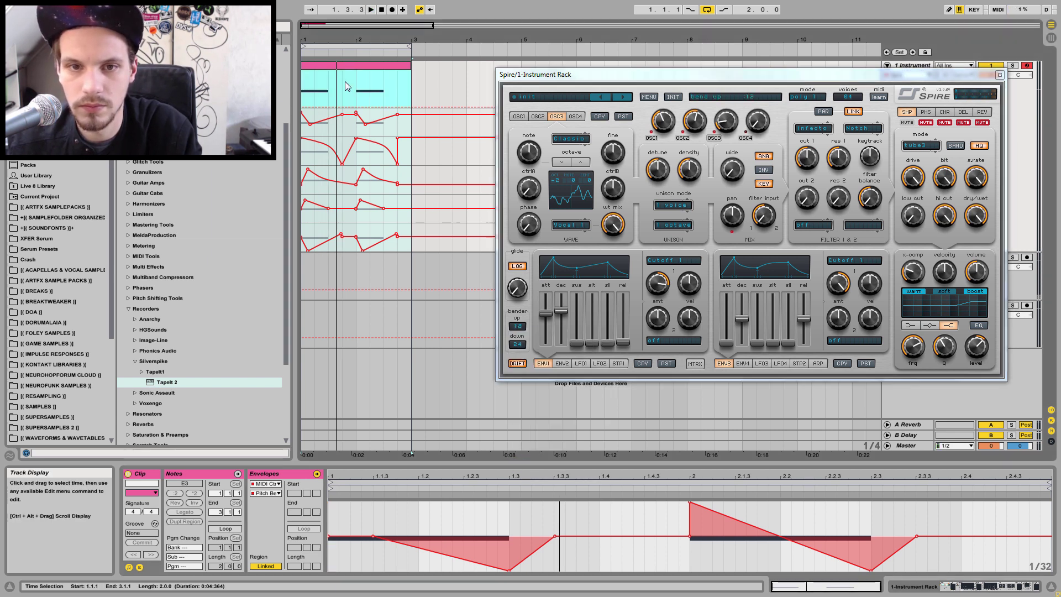
left_click(305, 85)
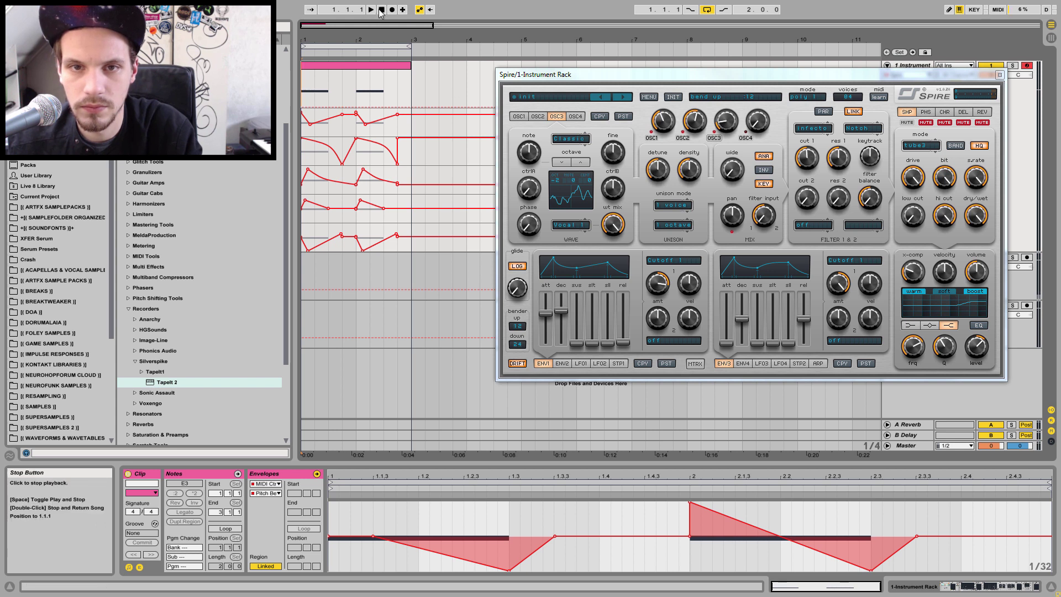
left_click(380, 65)
key("space")
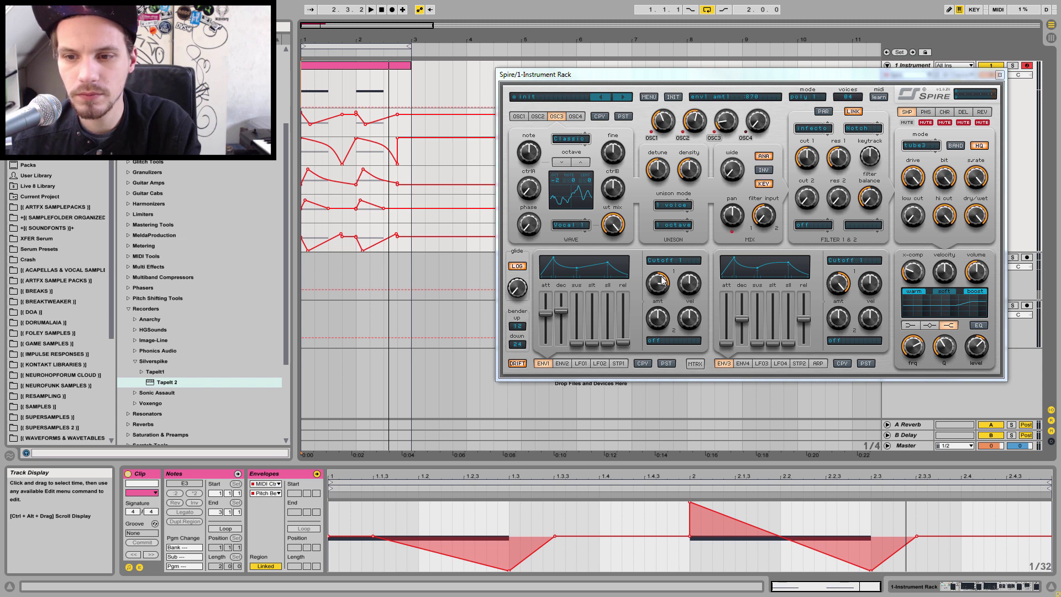
Lower ENV1's modulation amount on Cutoff 1, audition the clip, and return the playback position to 1.1.1
left_click_drag(659, 286, 649, 330)
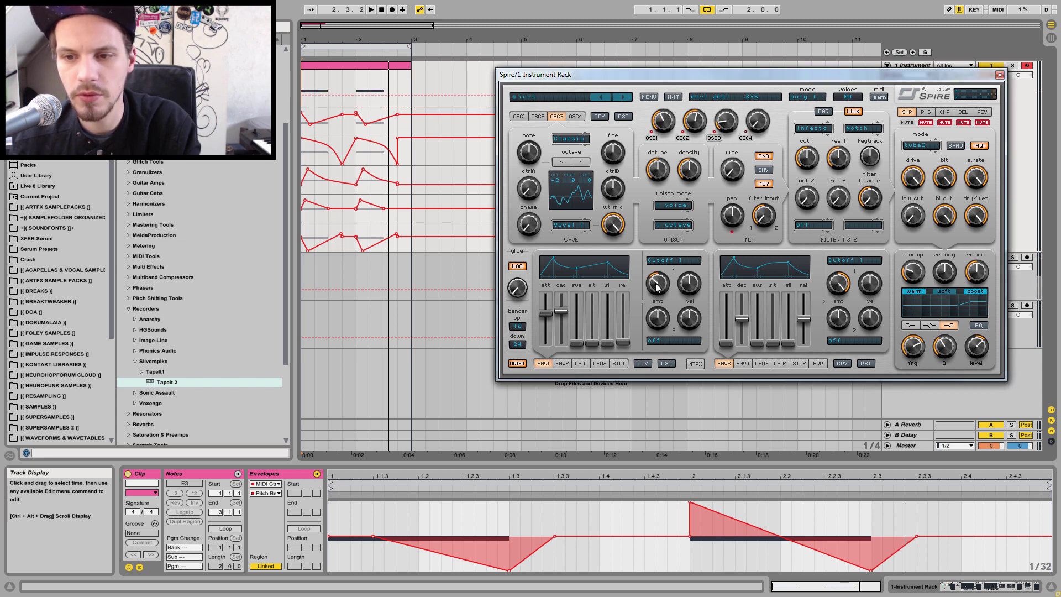
key("space")
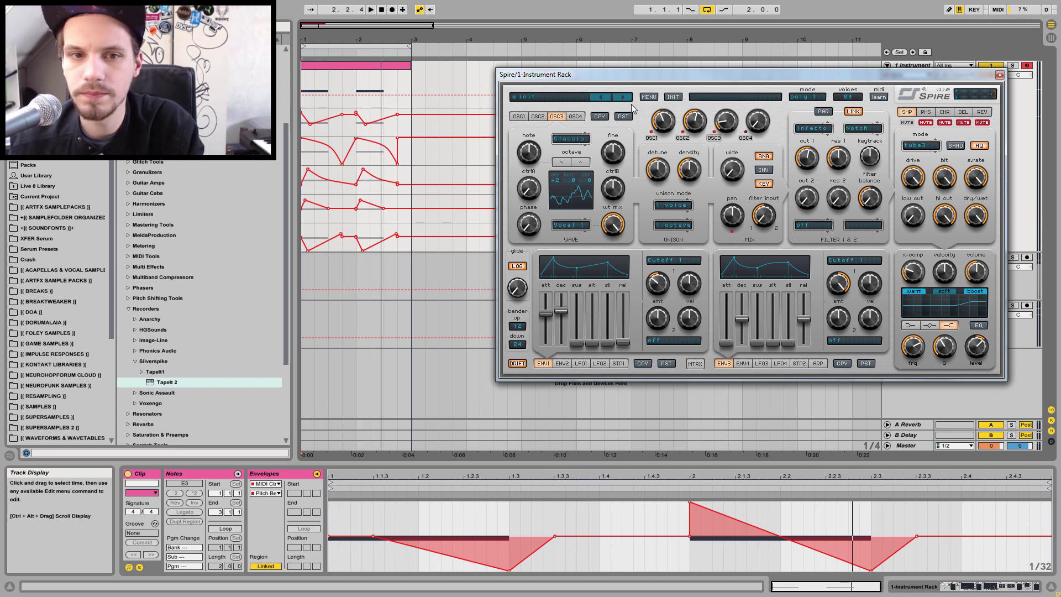
left_click(381, 10)
left_click(381, 10)
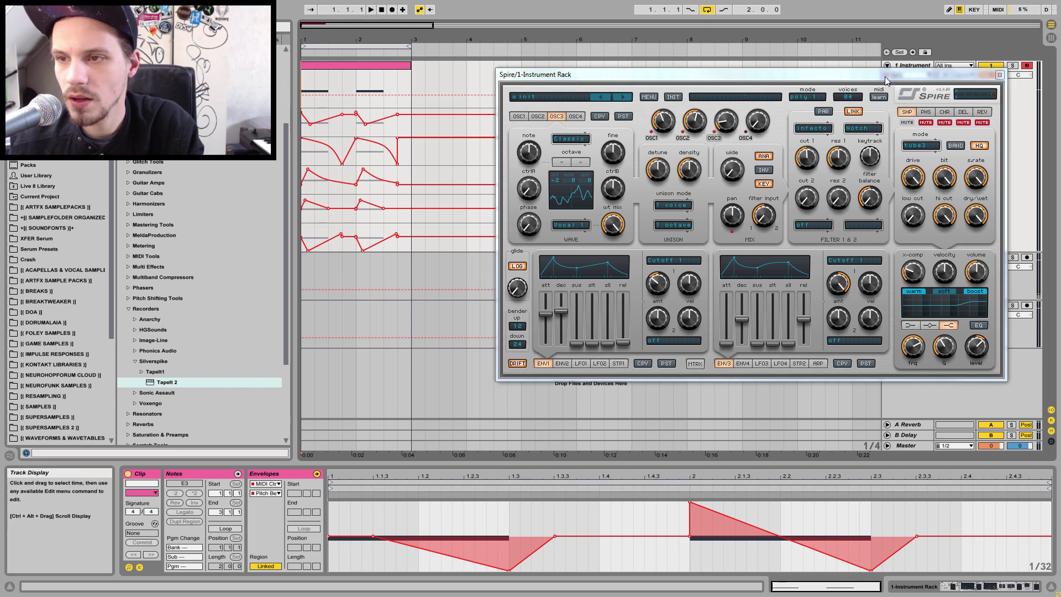
Unmute Spire's PHS effect with its stages kept on vowelLow, and move the synth window to check the phs_freq automation lane
left_click(926, 112)
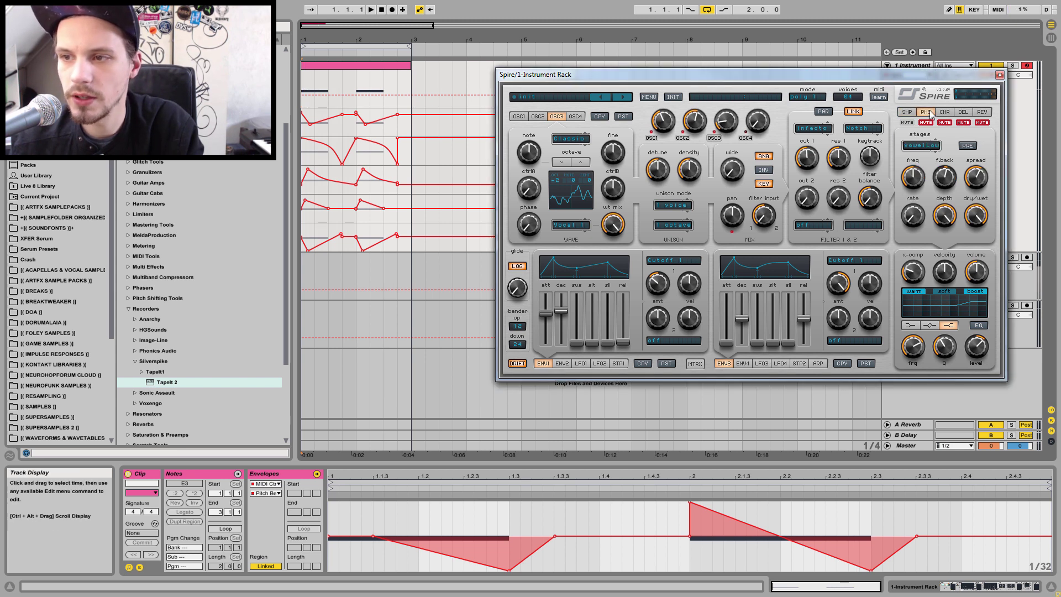
left_click(926, 122)
left_click(921, 146)
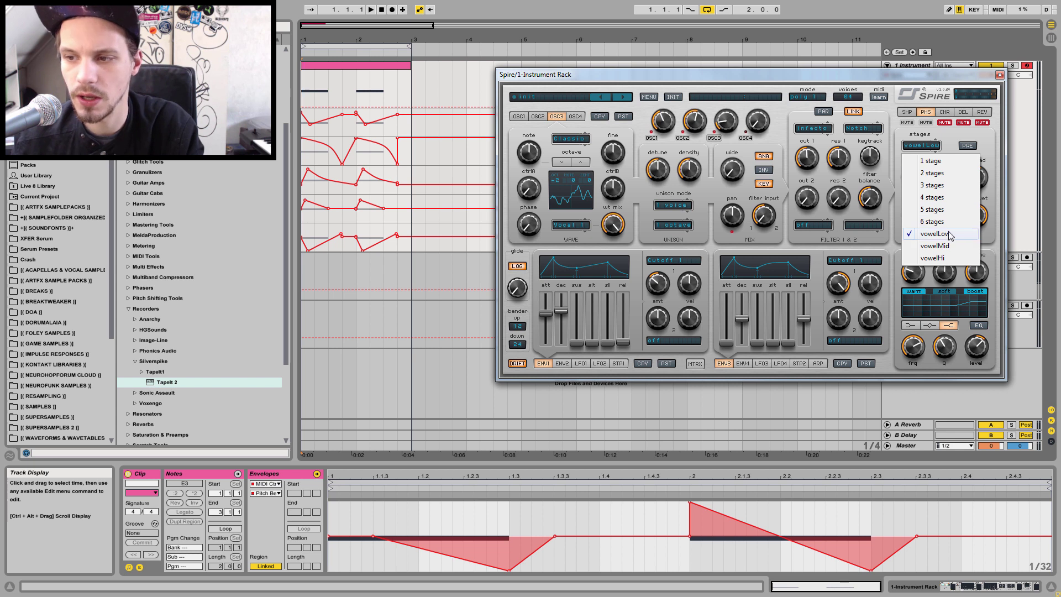
left_click(988, 138)
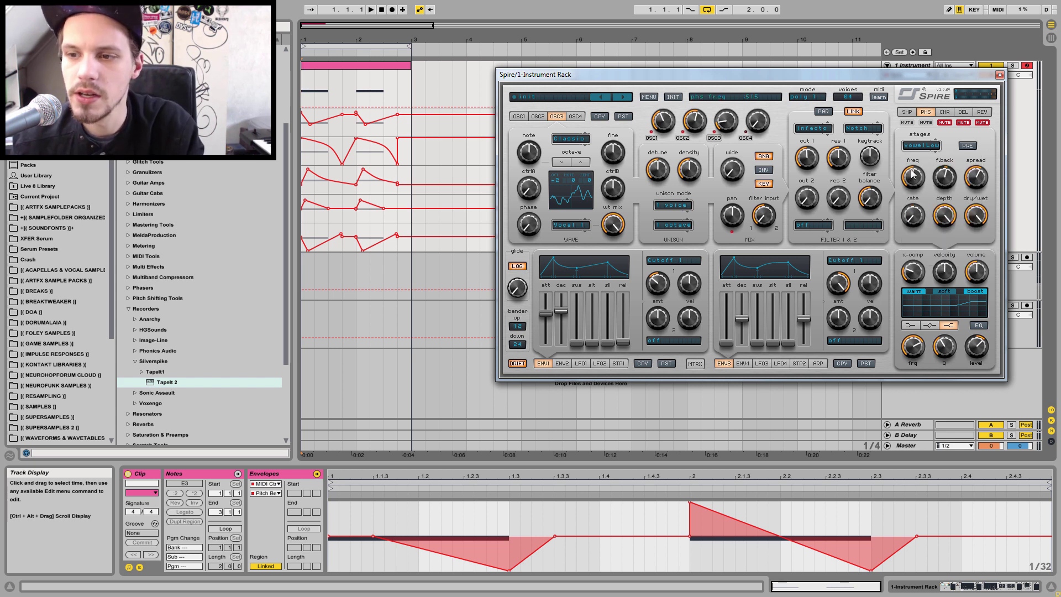
left_click_drag(822, 78, 678, 124)
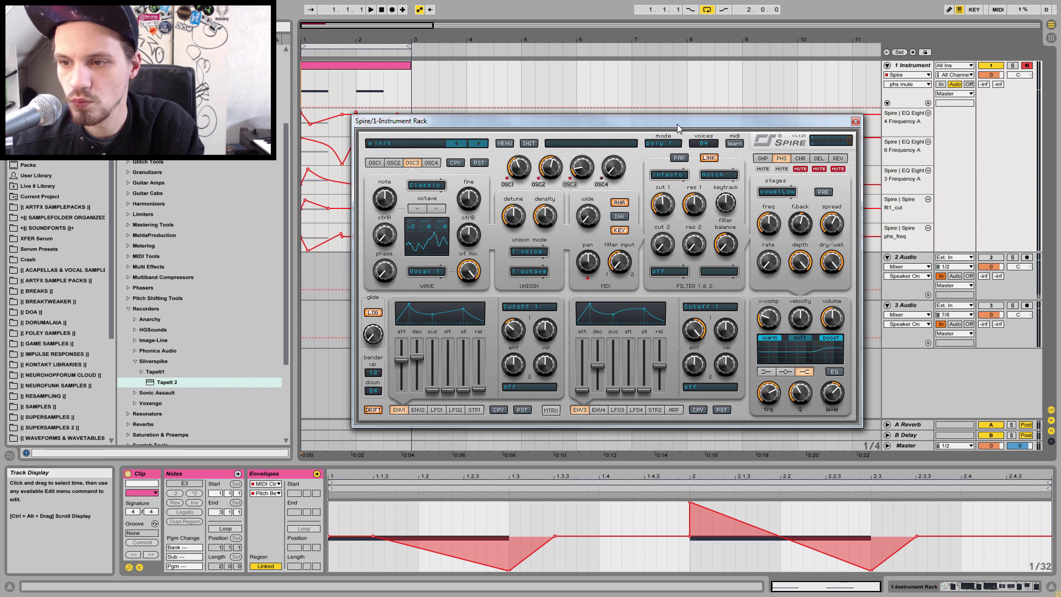
left_click_drag(681, 124, 778, 75)
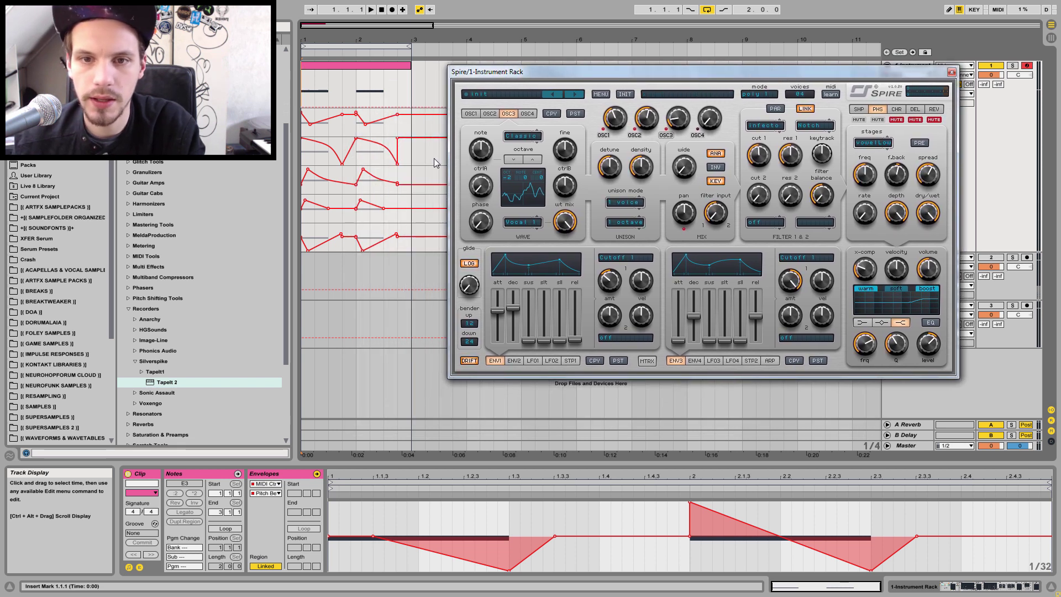
Reposition the Spire window to check the automation lanes, toggle the PHS mute to compare, and audition the clip with PHS active
left_click_drag(690, 73, 677, 211)
left_click_drag(673, 259, 688, 38)
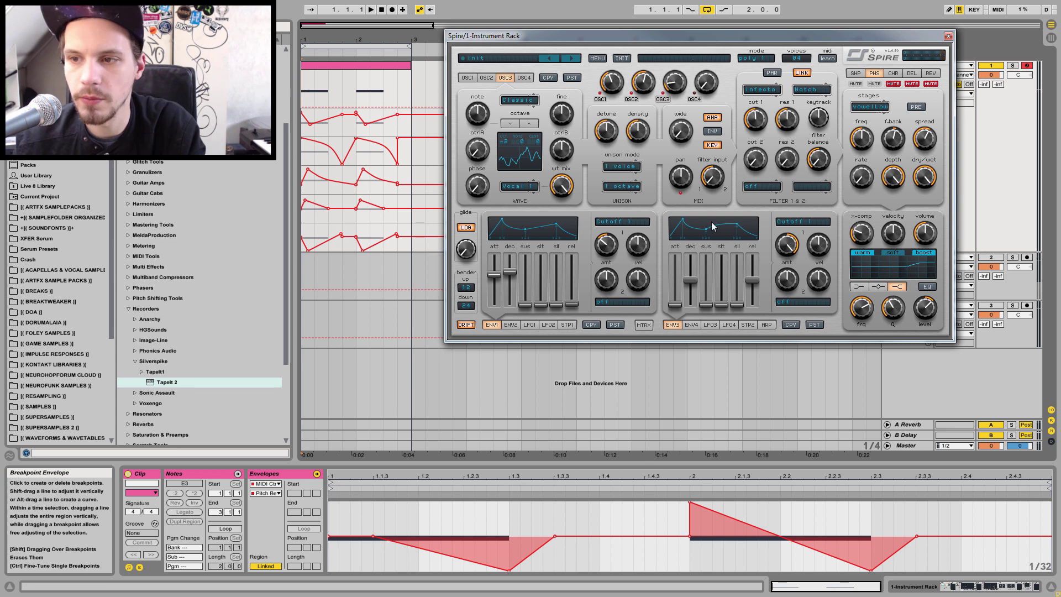
left_click_drag(859, 148, 862, 159)
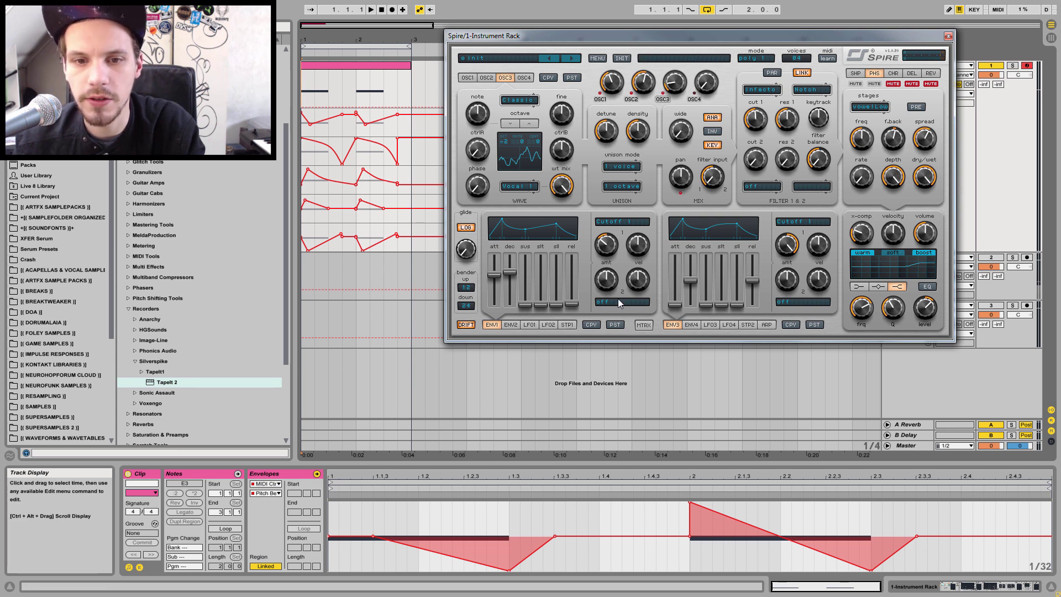
left_click(878, 86)
left_click(878, 86)
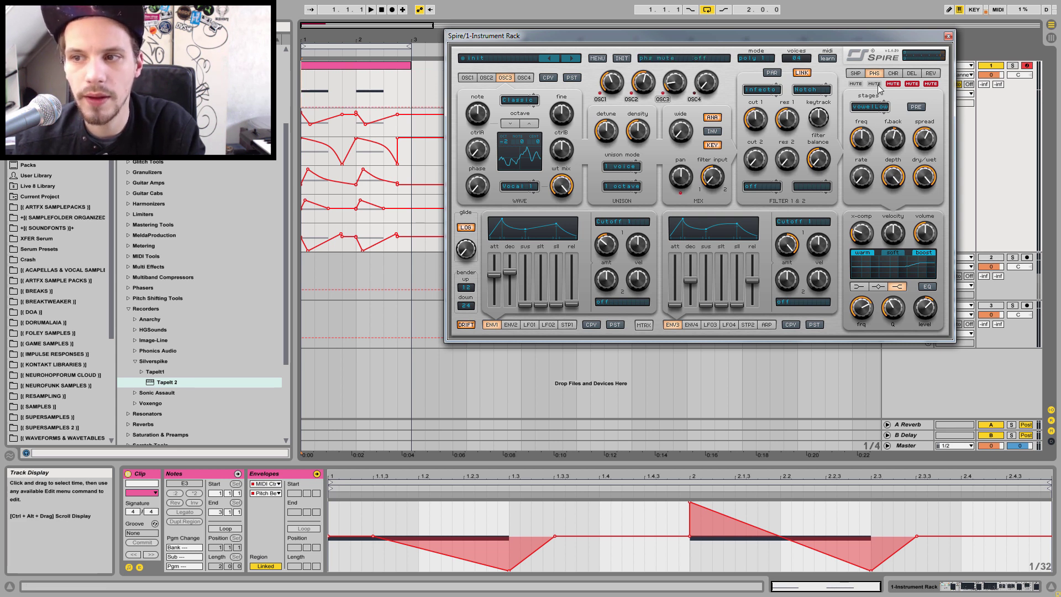
key("space")
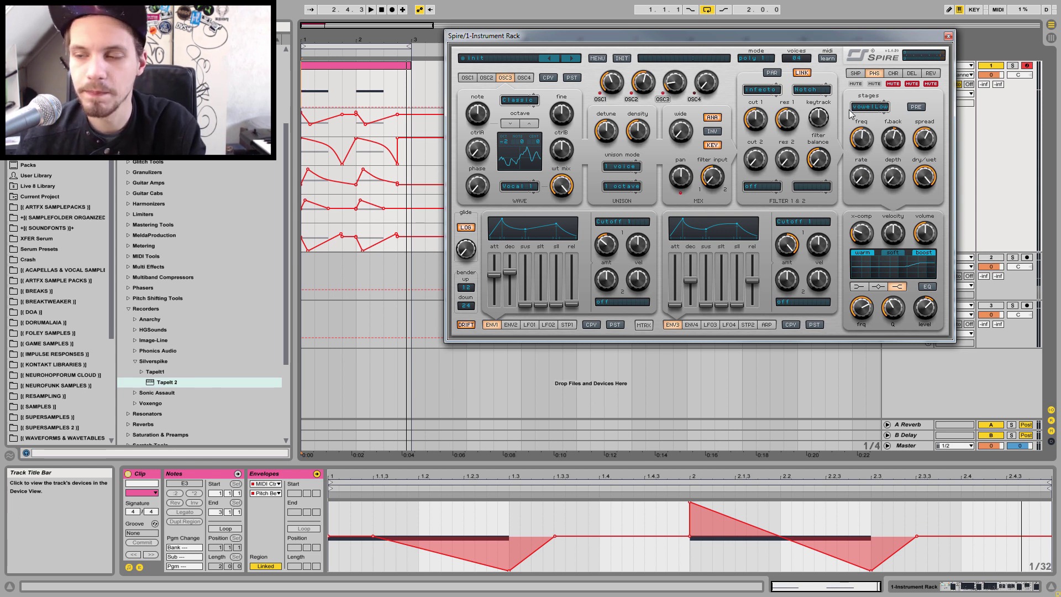
Review the settings of Spire's CHR, DEL and REV effects and unmute all three
left_click(893, 73)
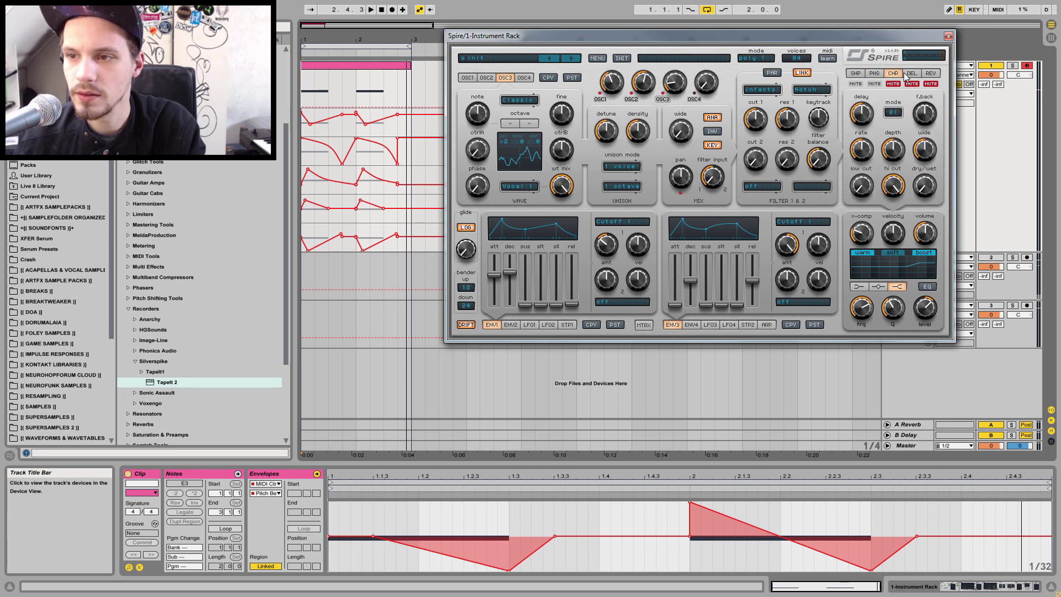
left_click(909, 73)
left_click(930, 74)
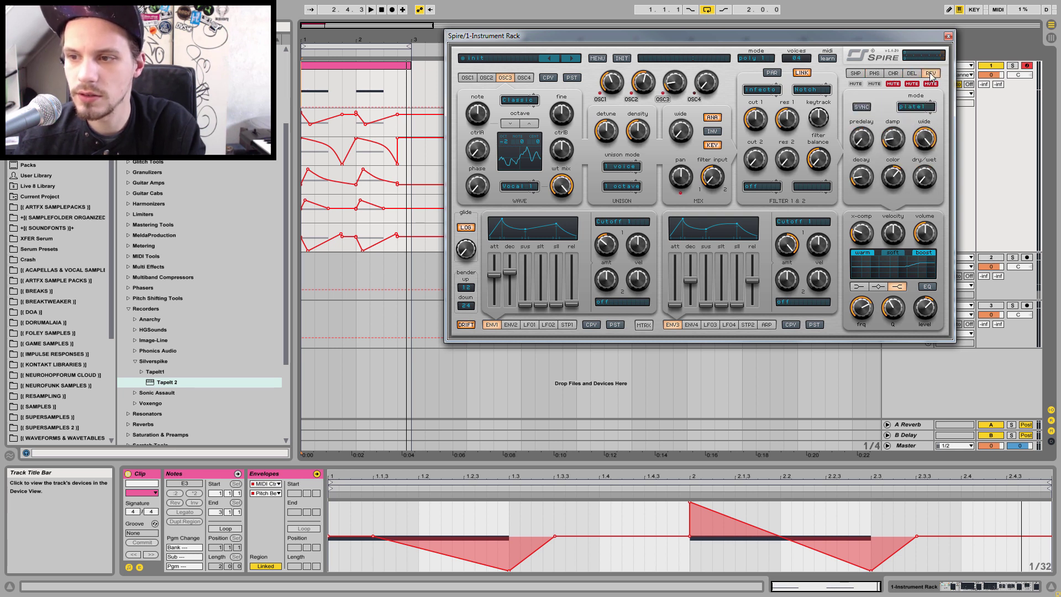
left_click(909, 73)
left_click(893, 74)
left_click(893, 84)
left_click(912, 84)
left_click(930, 84)
left_click(912, 84)
left_click(894, 84)
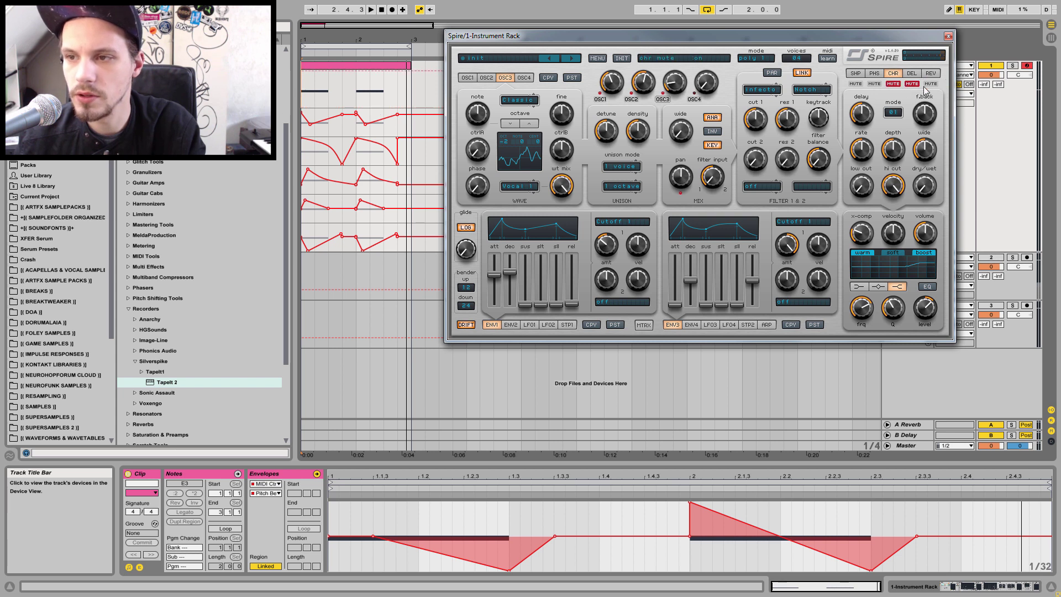
left_click(911, 84)
left_click(894, 84)
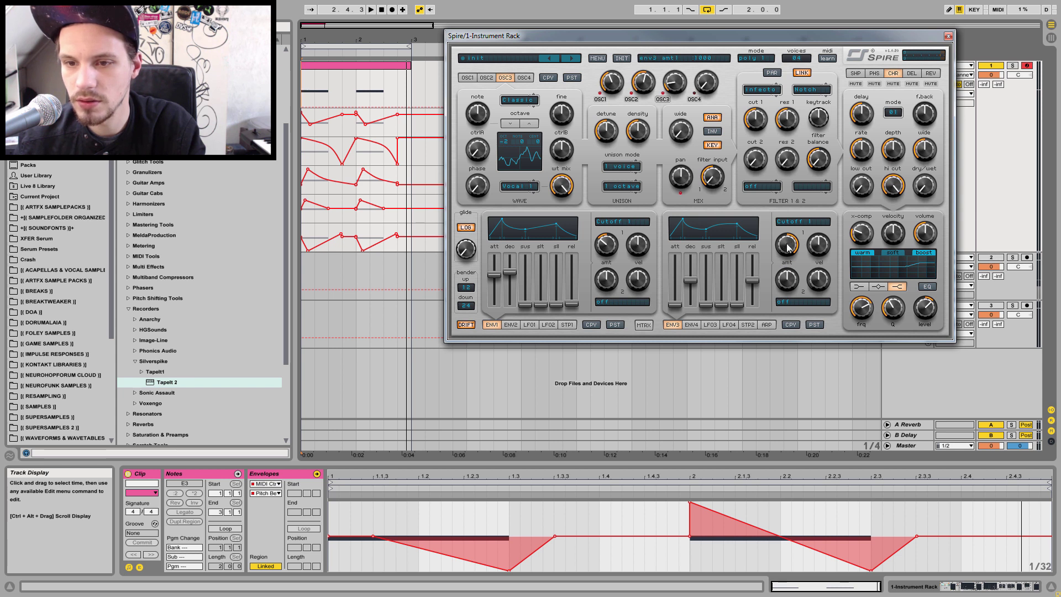
Turn ENV3's modulation amount on Cutoff 1 all the way down, enable Spire's EQ, and audition the clip
left_click_drag(786, 251, 786, 253)
key("space")
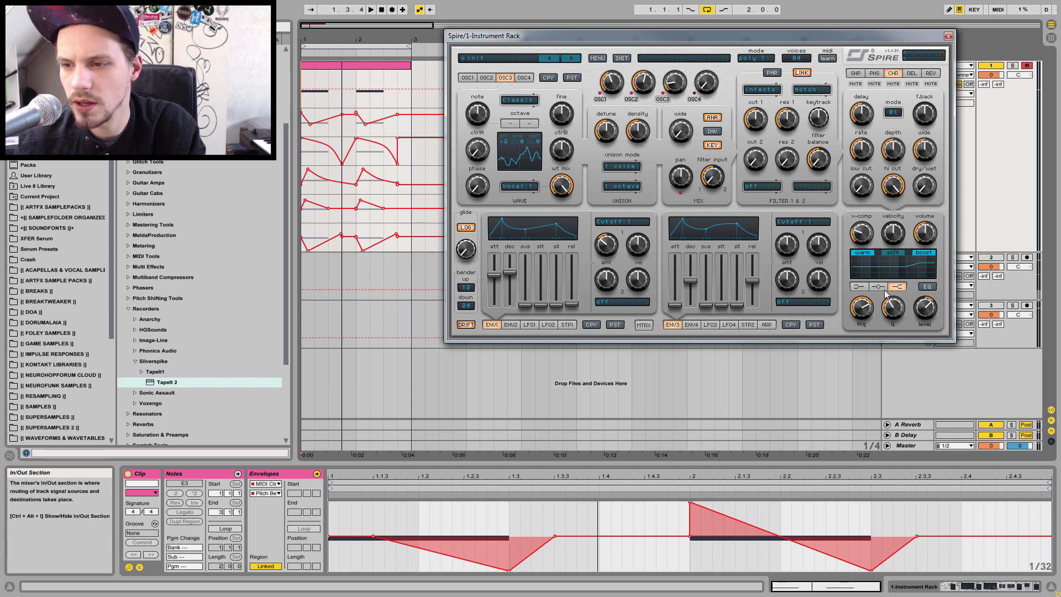
left_click(933, 287)
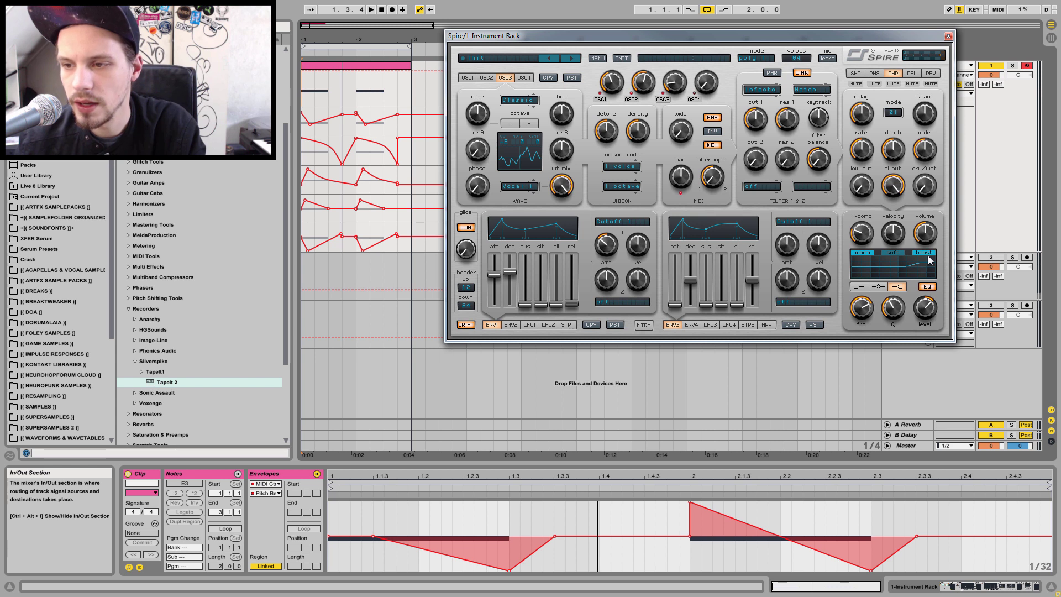
key("space")
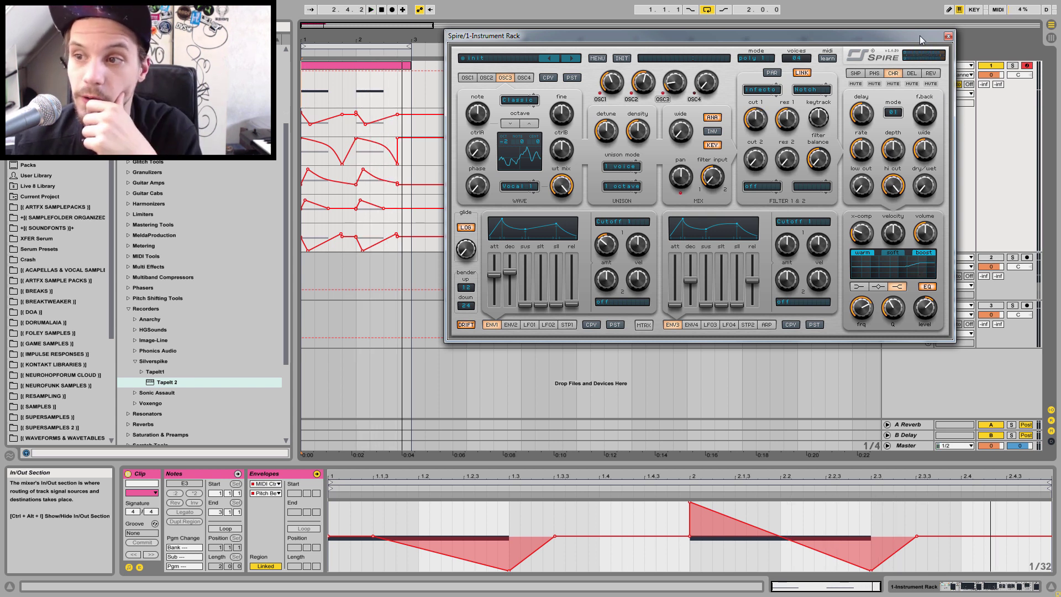
Close the Spire window, show the track's devices, and activate the second Spire chain in the Instrument Rack
left_click(949, 36)
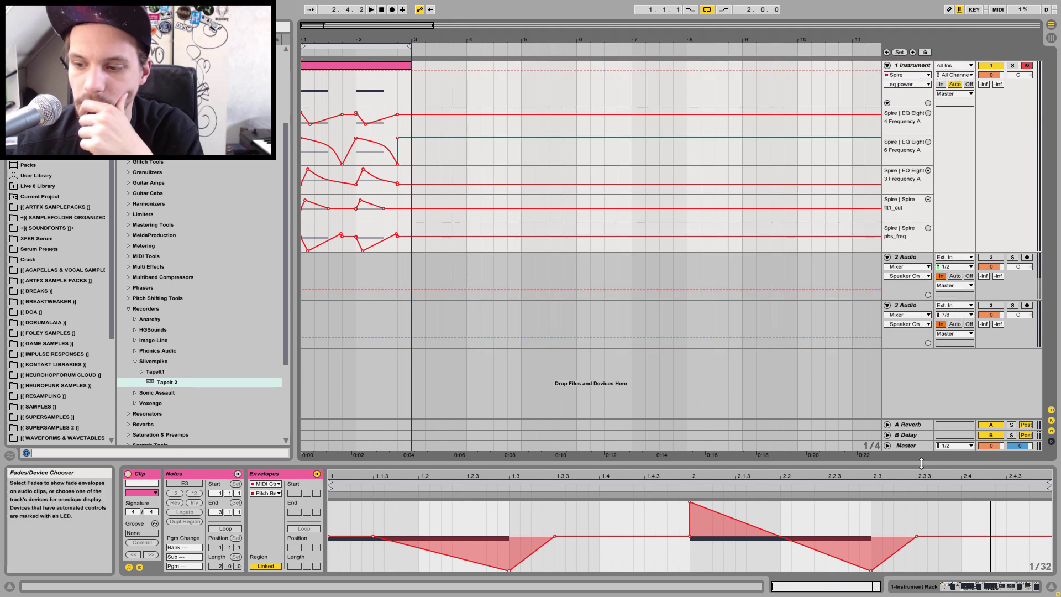
key("shift+Tab")
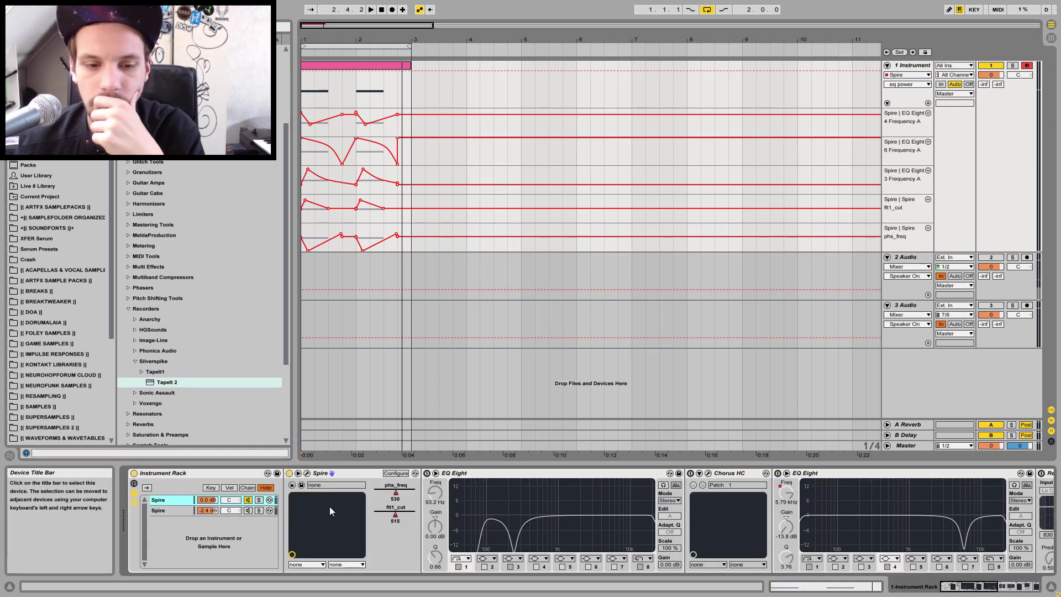
left_click(250, 509)
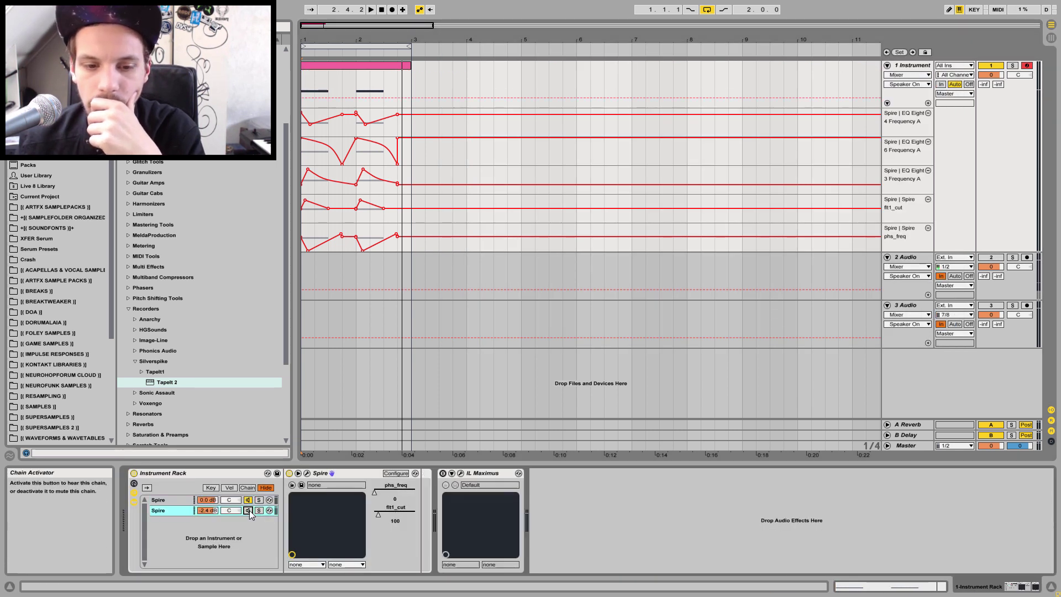
Open the second chain's Spire, show its oscillator 1 settings, and audition the clip with both chains
left_click(307, 474)
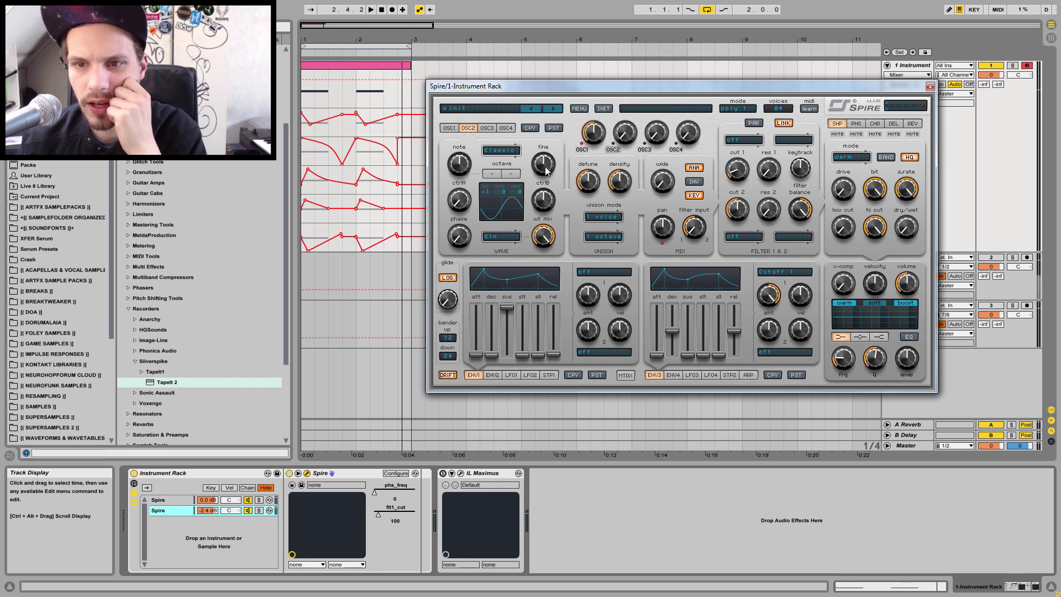
left_click(455, 129)
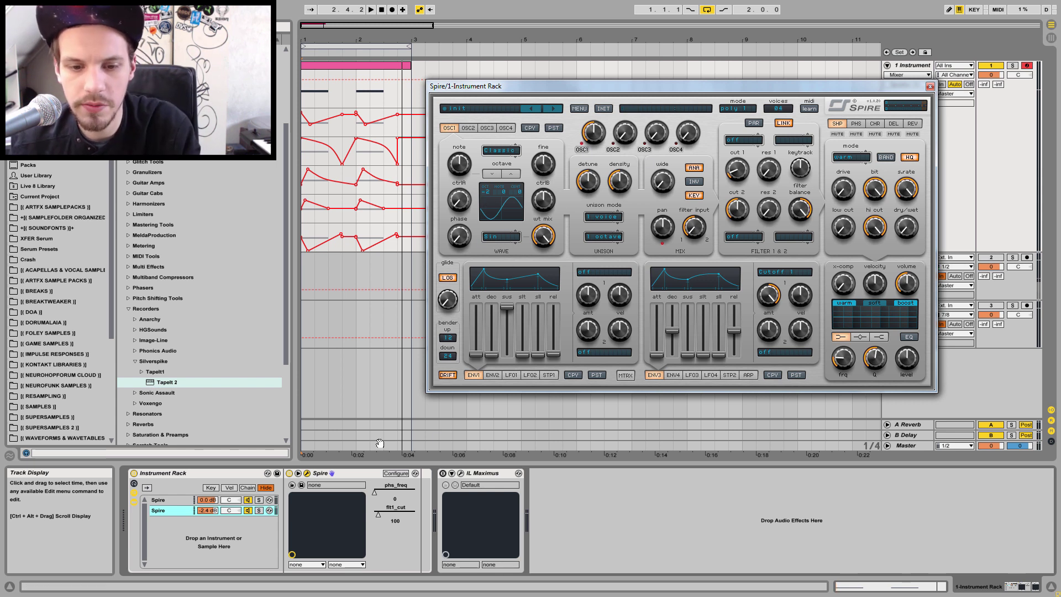
key("space")
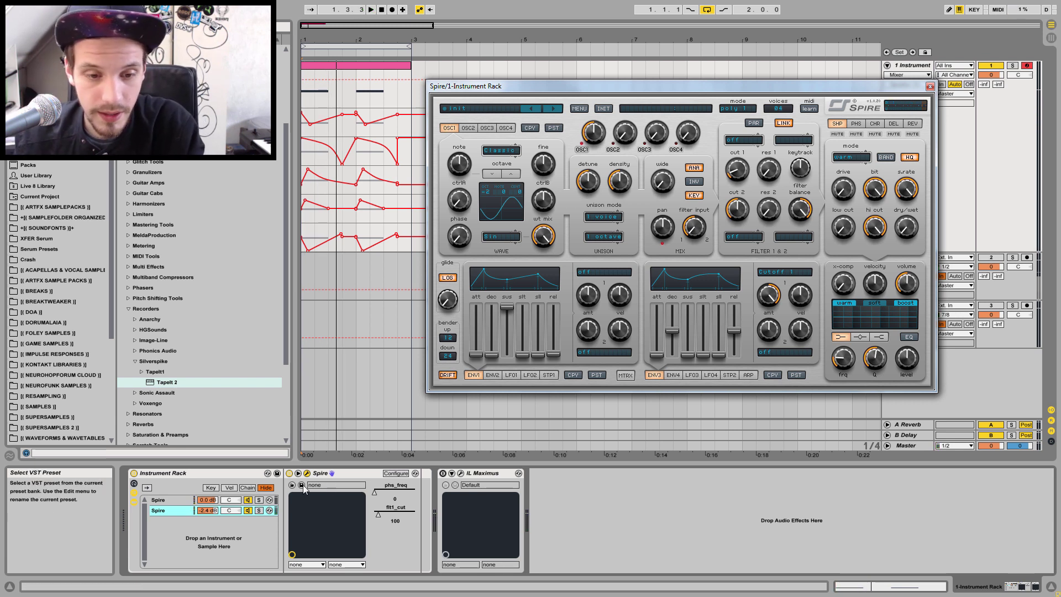
Enable the EQ Eight directly after Spire in the first chain and audition the clip
left_click(177, 499)
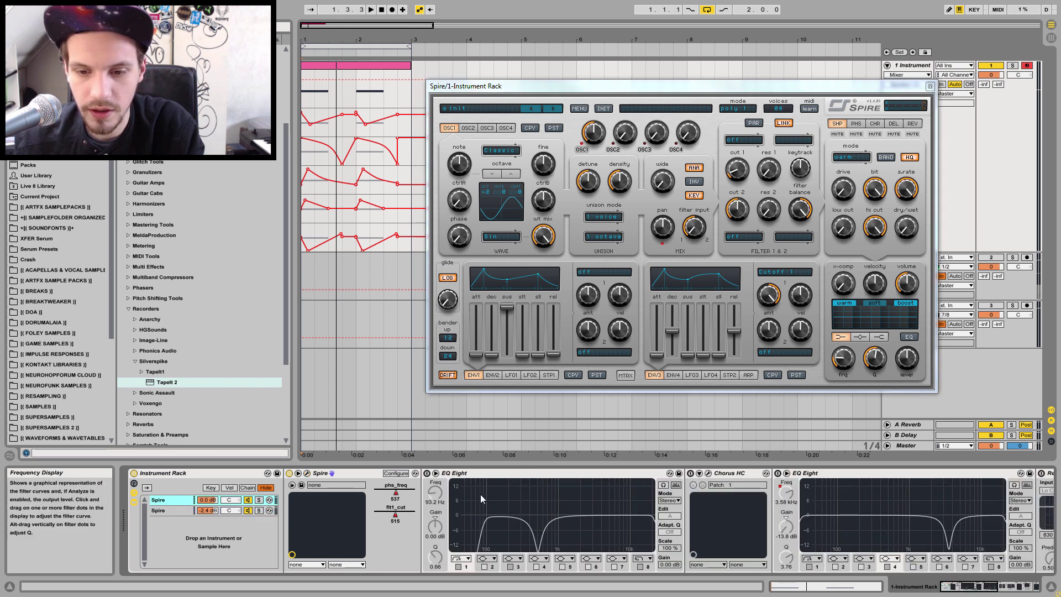
left_click(503, 513)
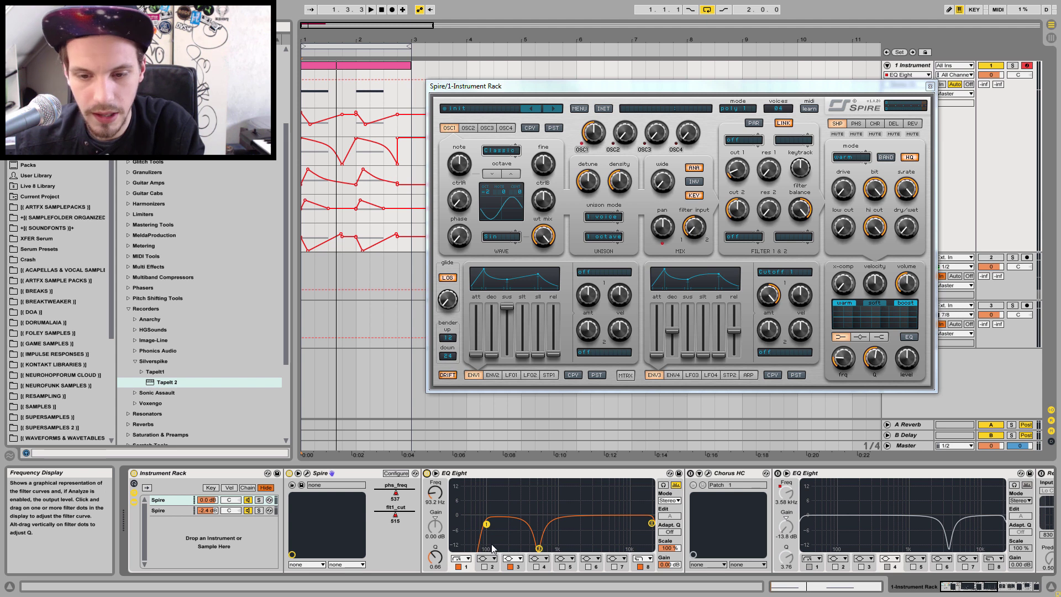
key("space")
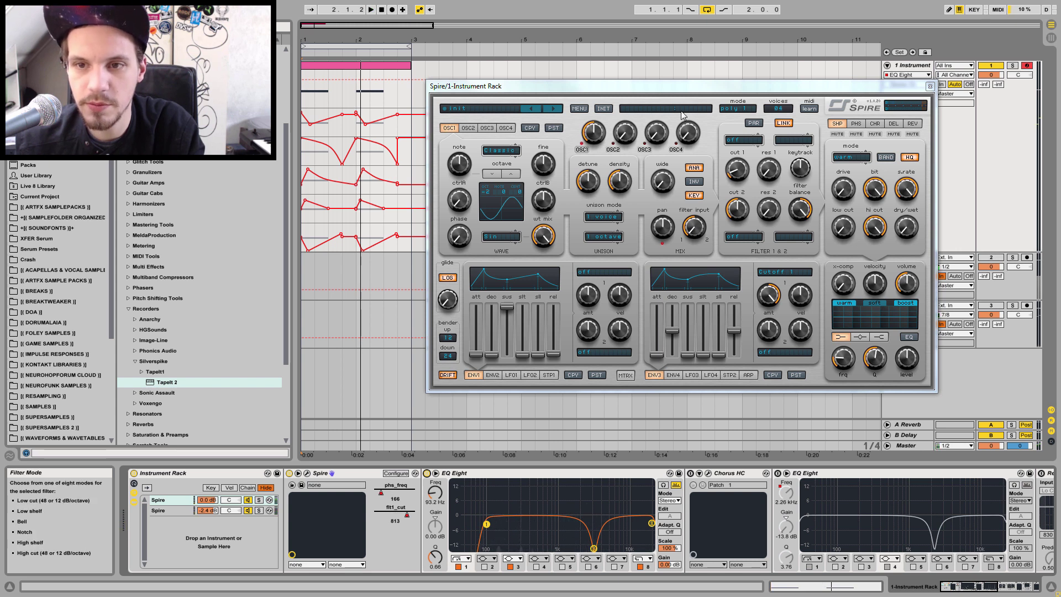
Move the Spire window aside to examine the EQ Eight 3 Frequency A automation lane, and play the clip
left_click_drag(582, 93, 674, 93)
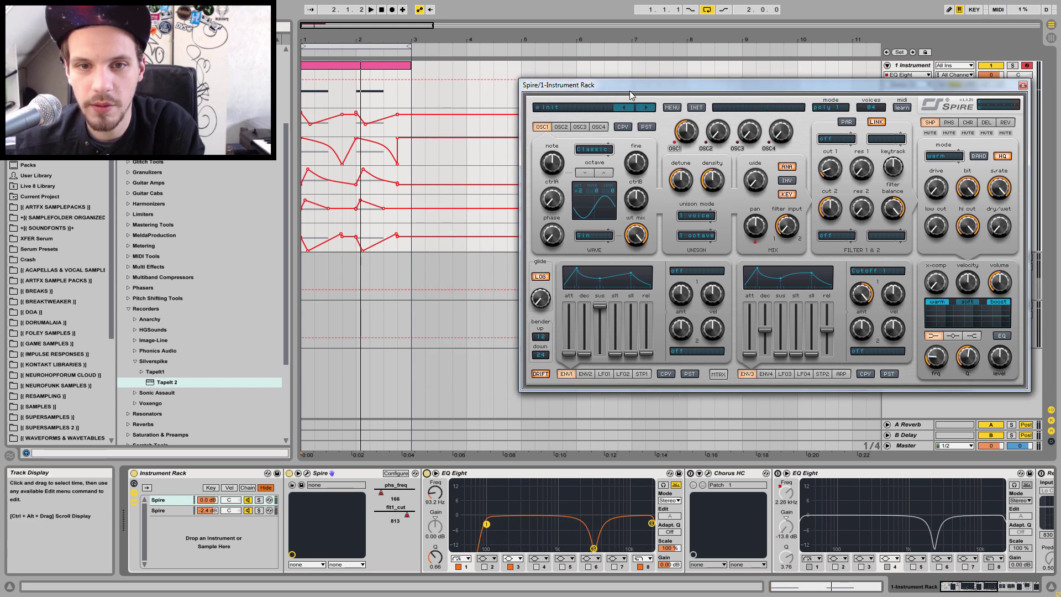
left_click_drag(565, 85, 503, 140)
left_click_drag(498, 150, 489, 275)
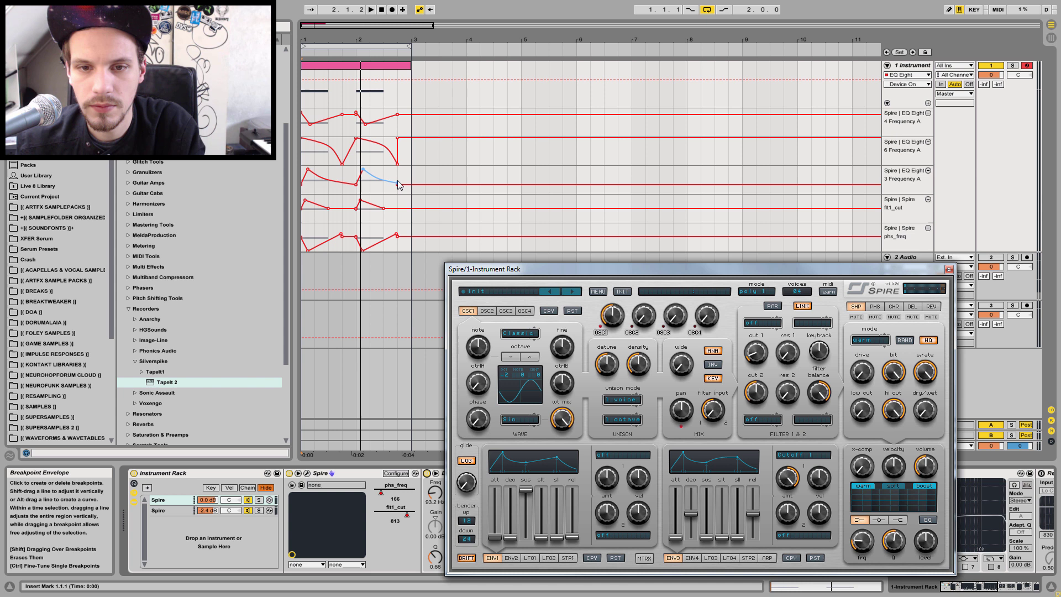
left_click_drag(506, 265, 521, 81)
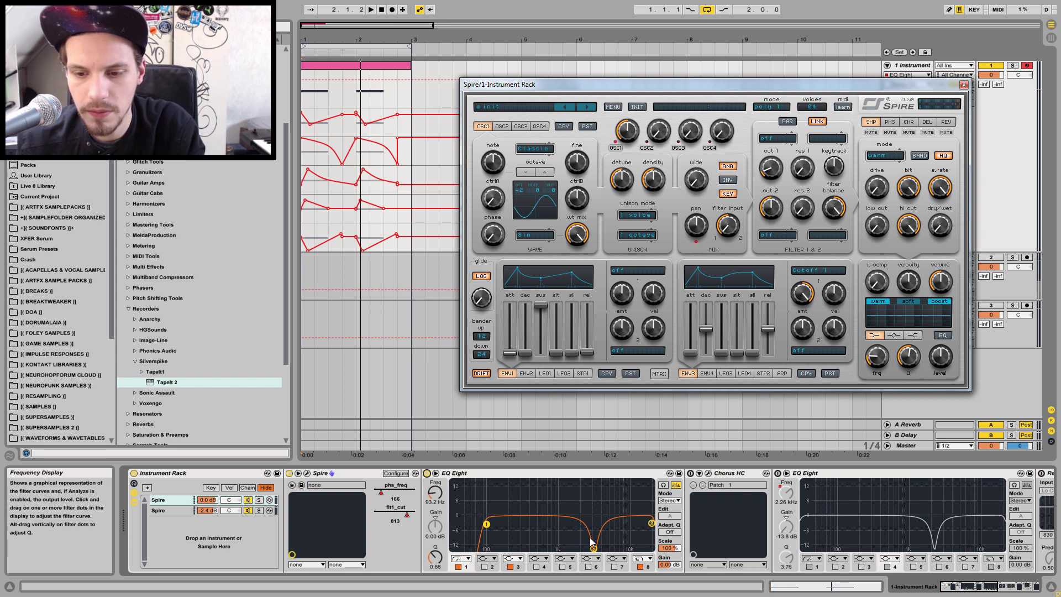
key("space")
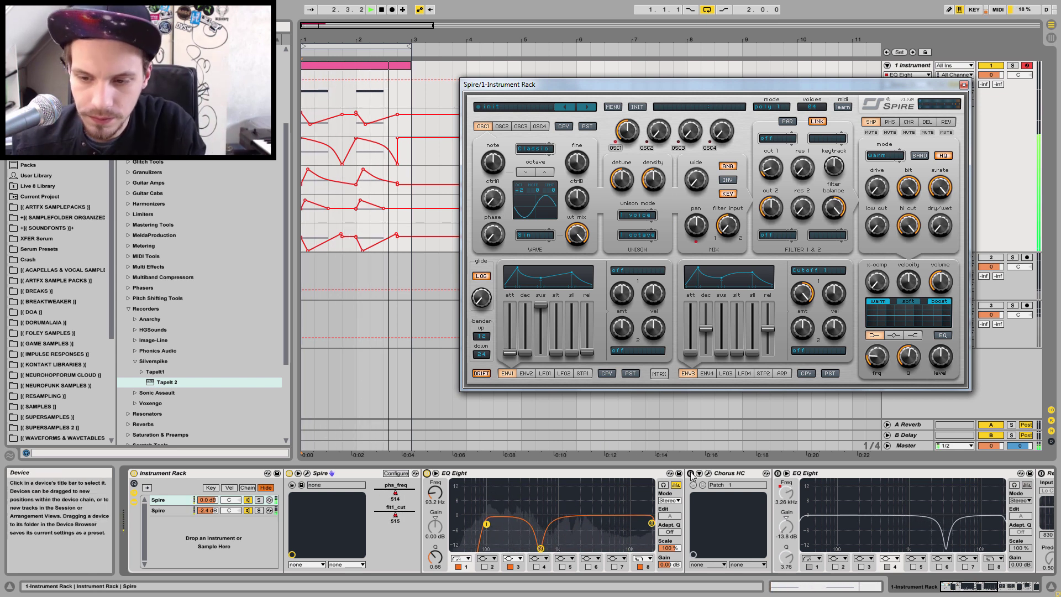
Open Chorus HC clear of the automation with the Spire window closed, enable the device, and audition the clip
left_click(708, 473)
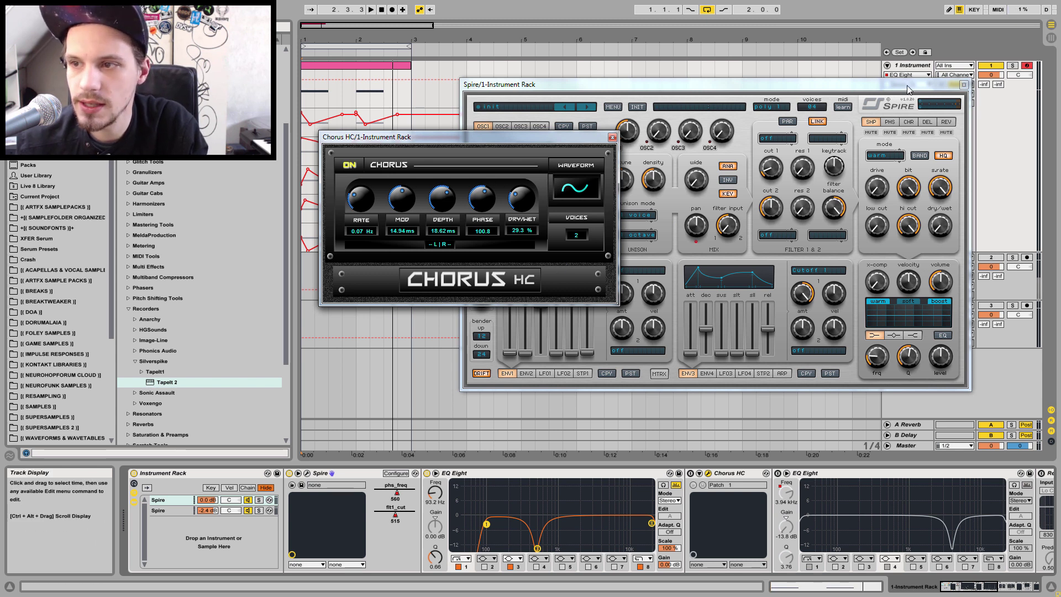
left_click(964, 85)
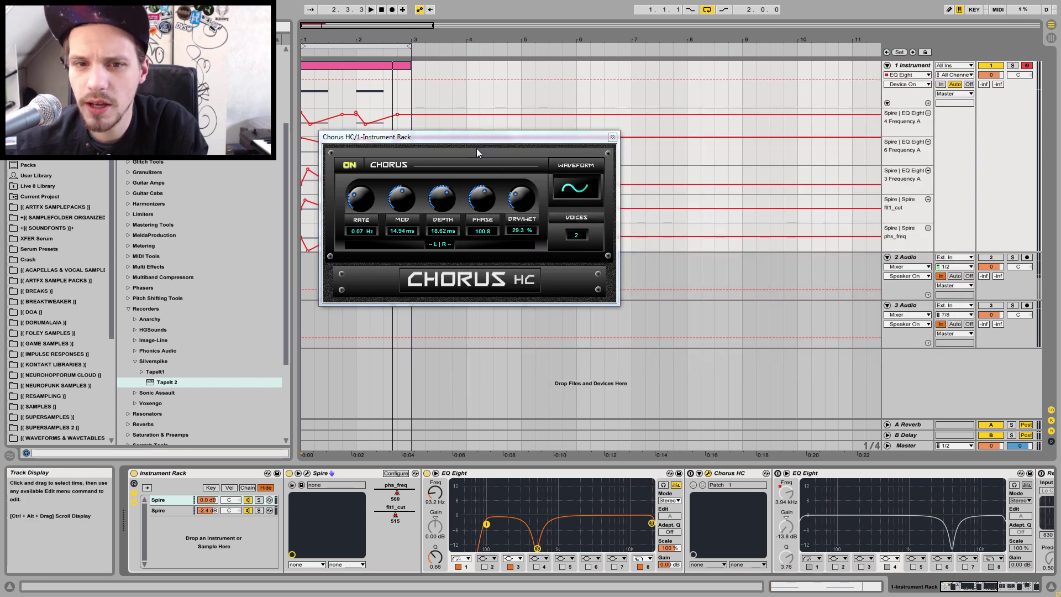
left_click_drag(402, 142, 664, 140)
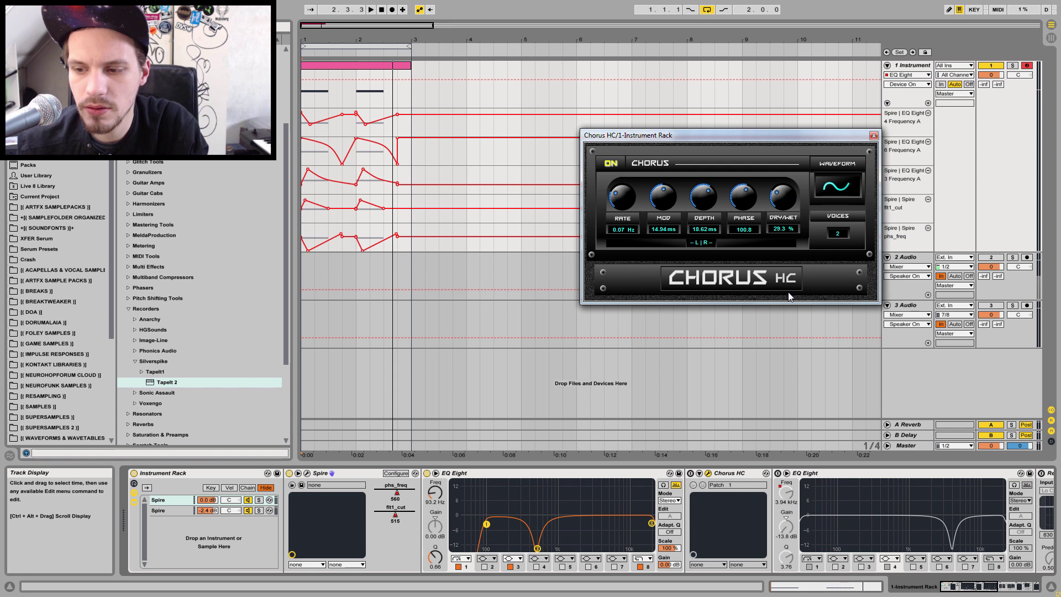
left_click(690, 473)
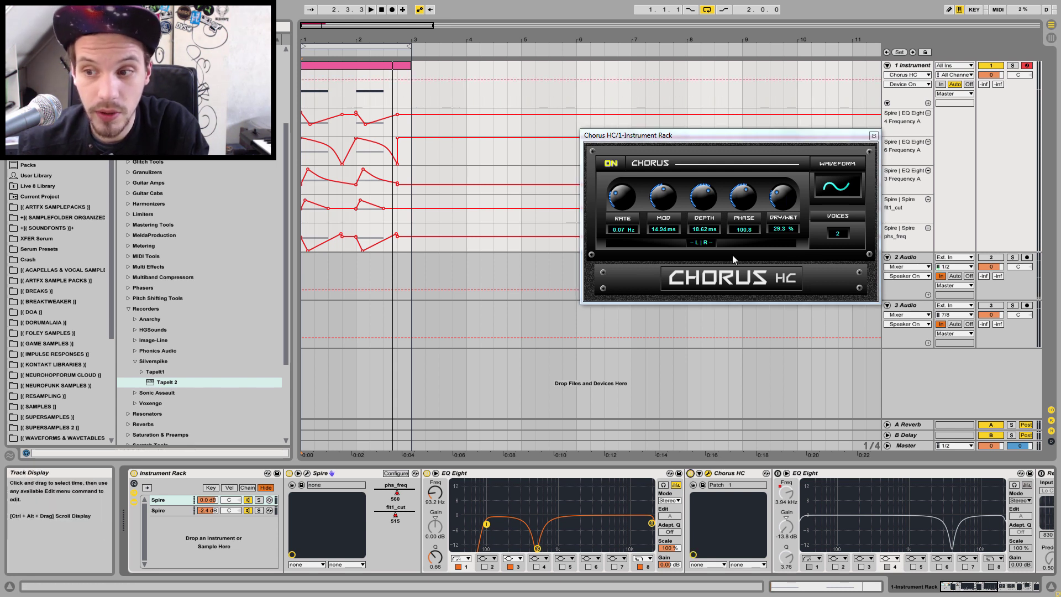
key("space")
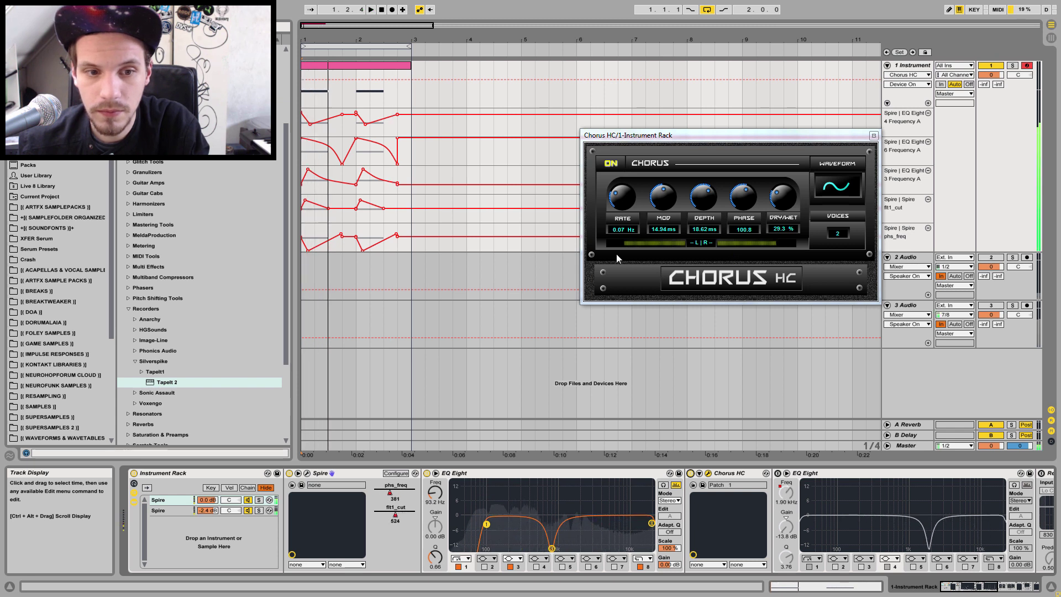
Collapse the Recorders folder and look through the plug-in categories in the browser
left_click(131, 309)
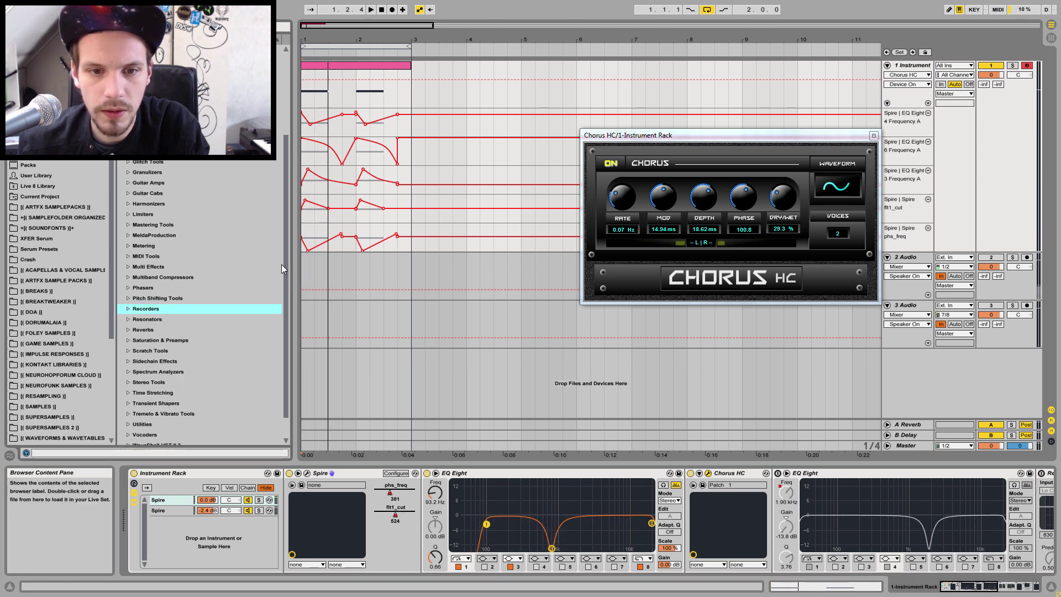
scroll(199, 298, "up", 4)
scroll(198, 299, "up", 3)
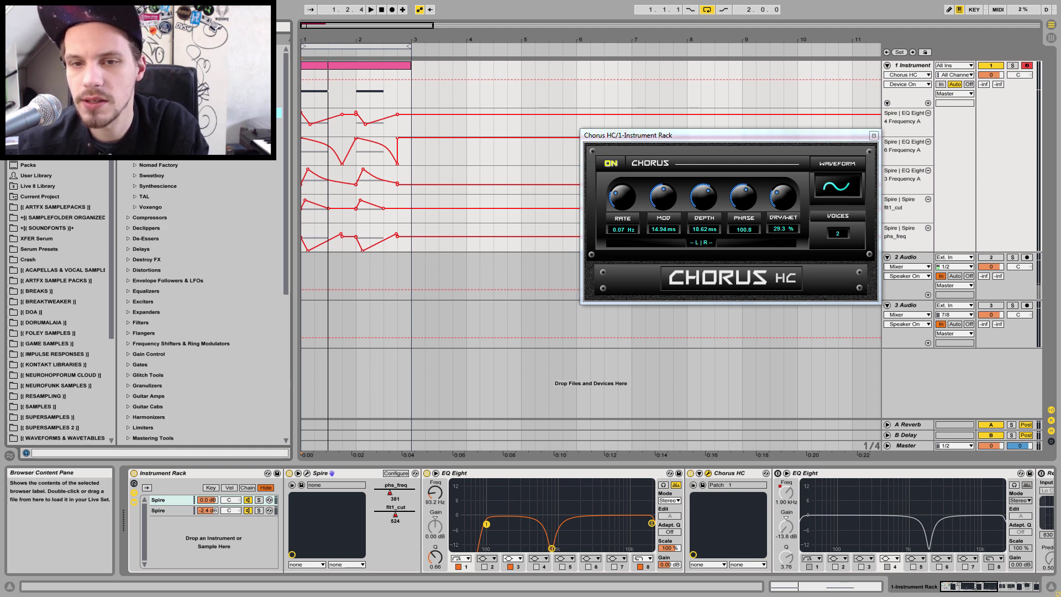
scroll(199, 298, "down", 3)
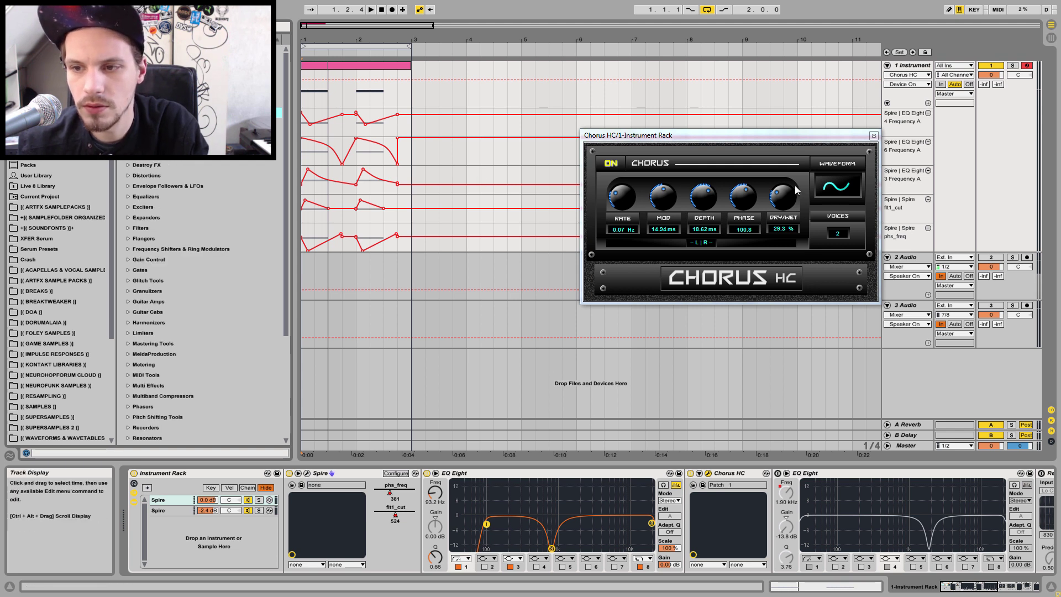
Audition Chorus HC at 100% dry/wet, and lower its dry/wet mix to about 20.6% during playback
left_click_drag(796, 186, 781, 128)
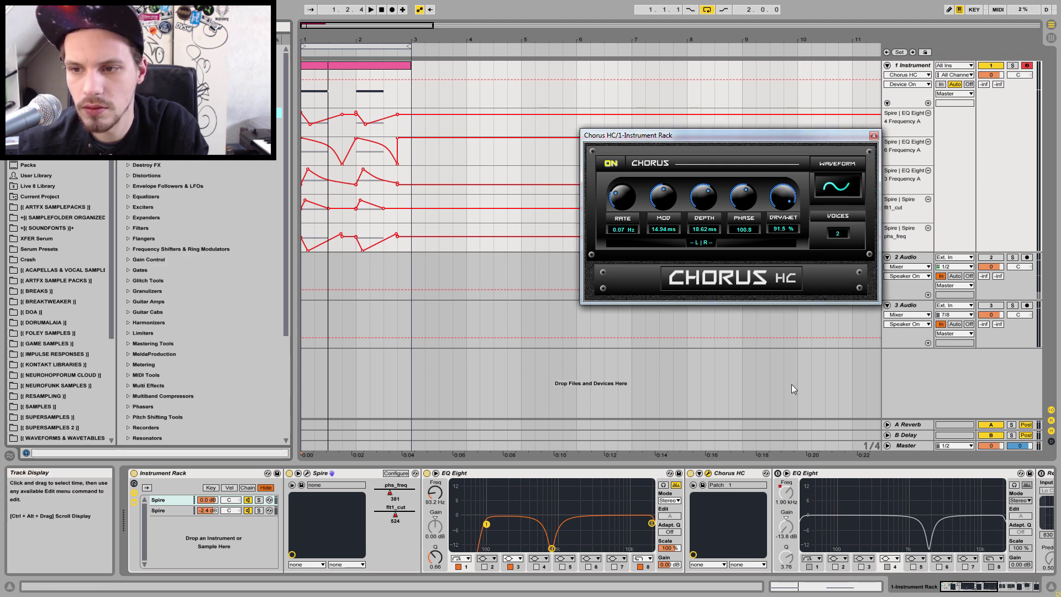
key("space")
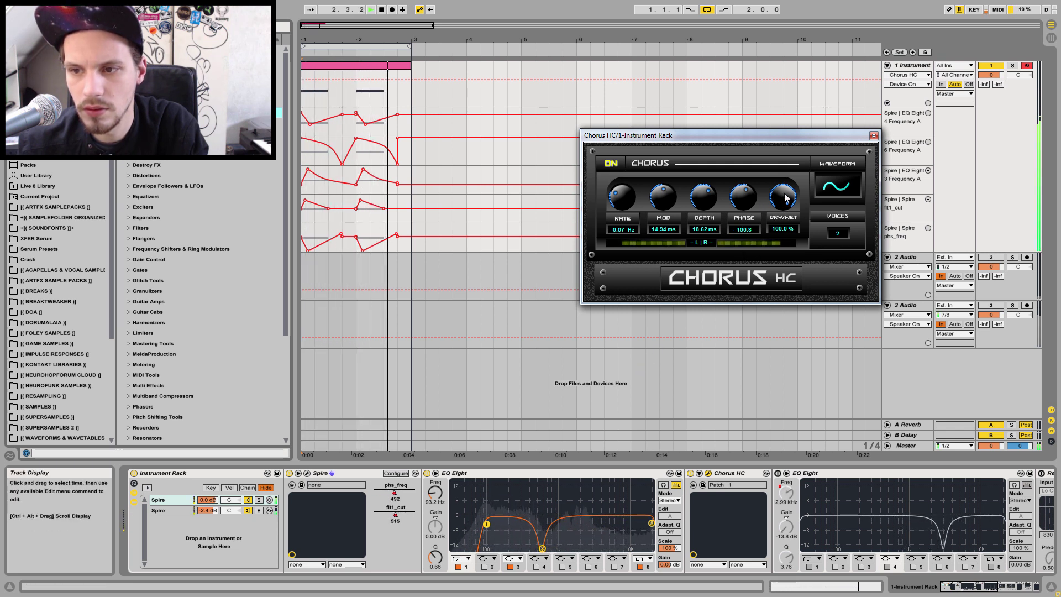
left_click_drag(781, 196, 787, 256)
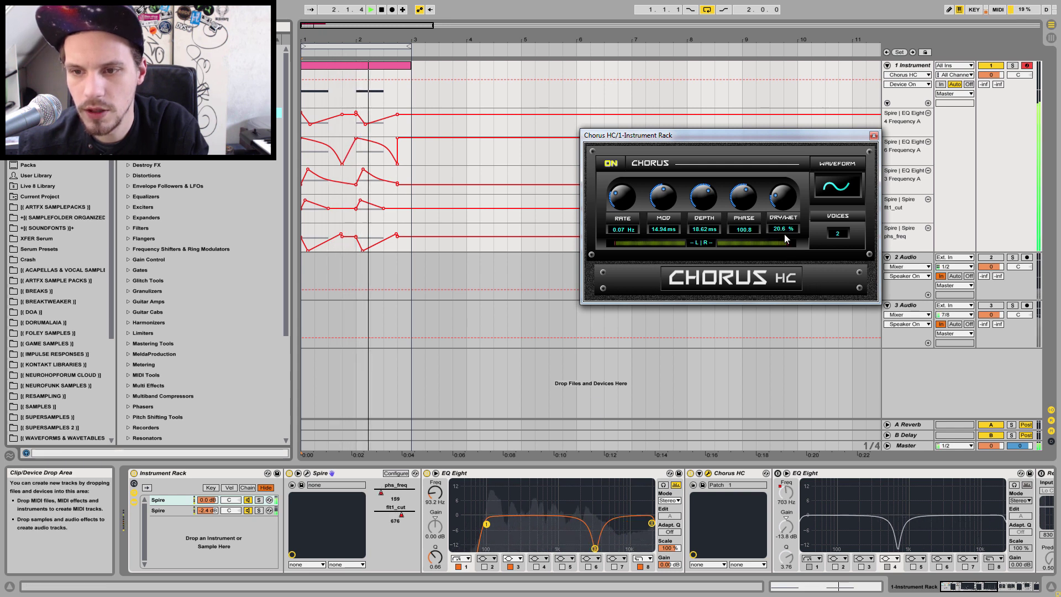
Enable the EQ Eight after Chorus HC, switch off its filters 1 and 8, and audition the clip
left_click(778, 474)
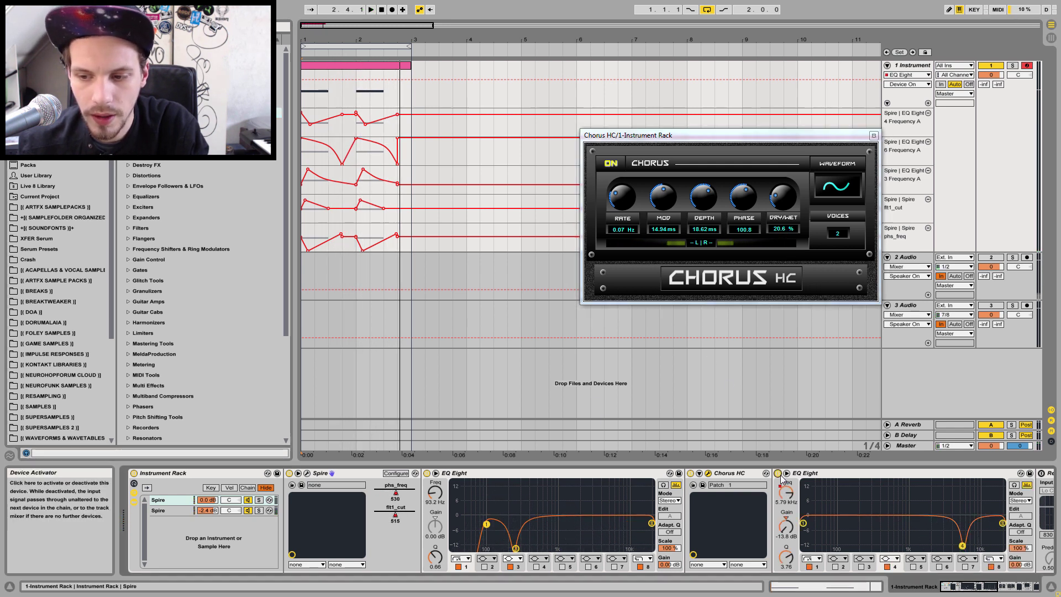
left_click(994, 591)
left_click(639, 568)
left_click(818, 566)
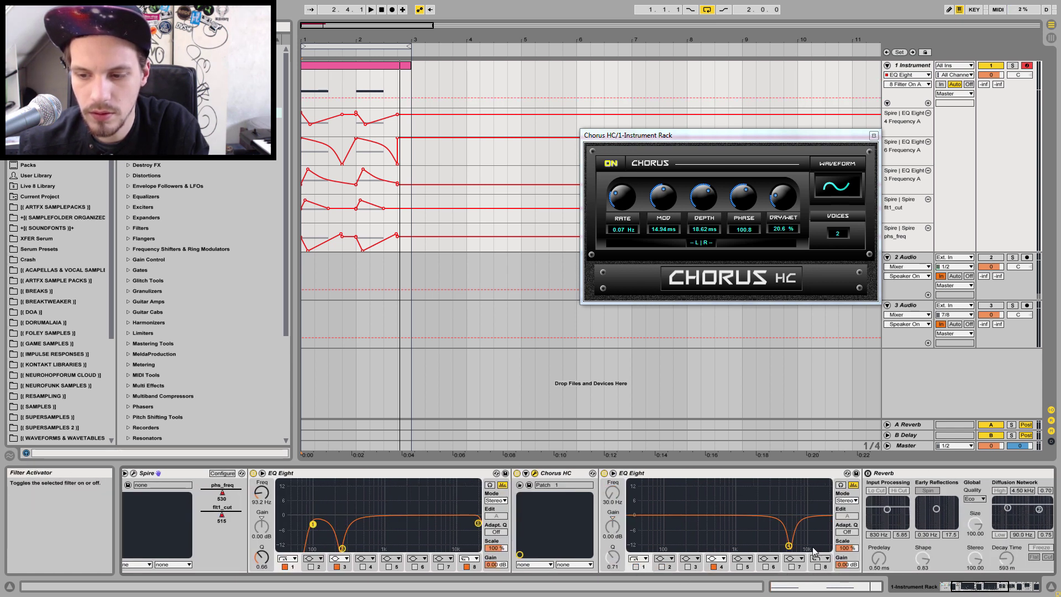
key("space")
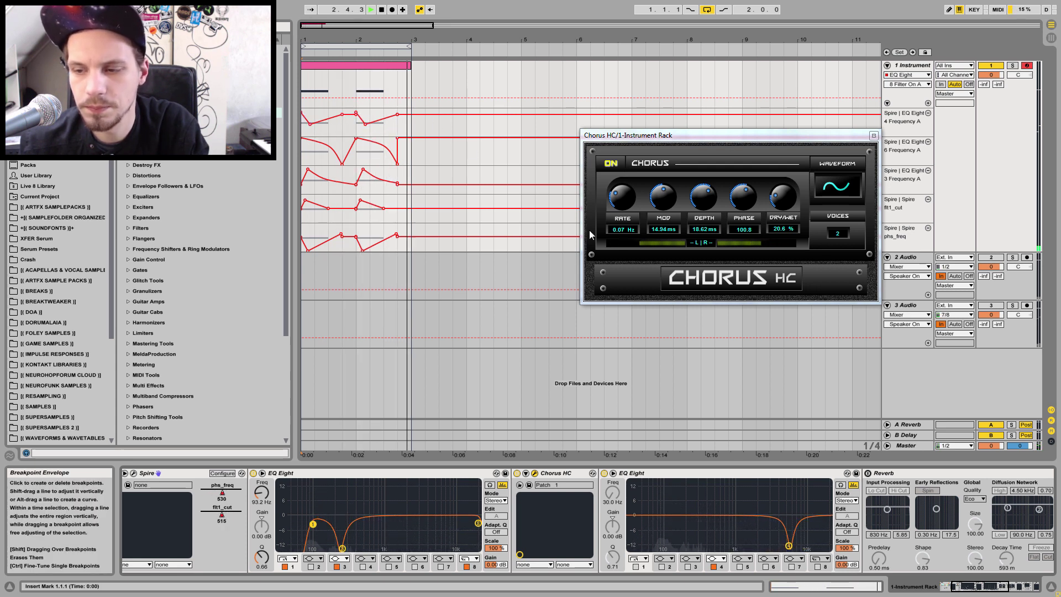
Enable the Reverb after the second EQ Eight and audition the clip with it
scroll(993, 546, "right", 5)
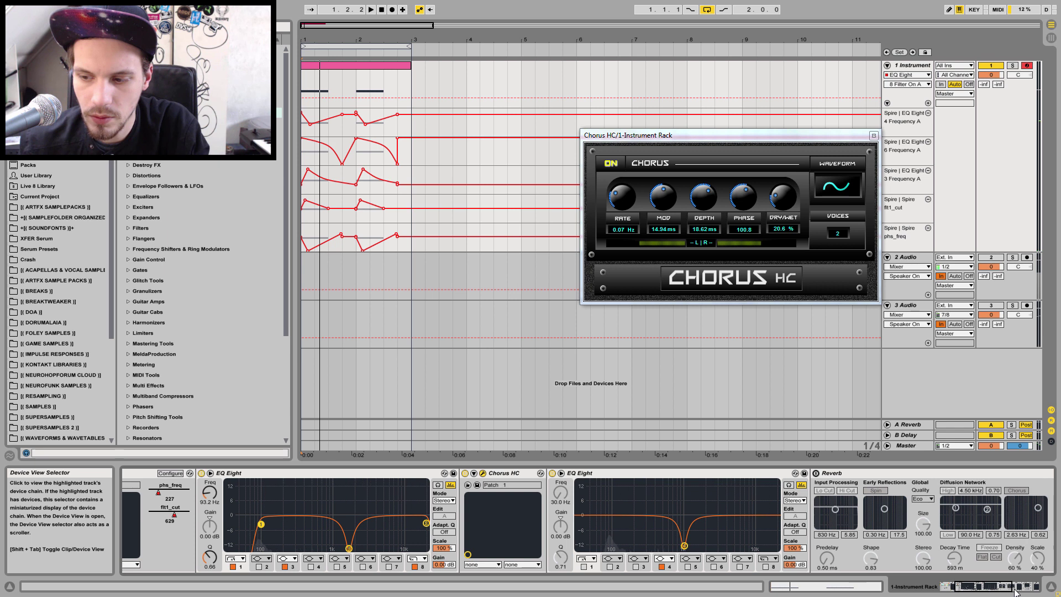
left_click(389, 473)
key("space")
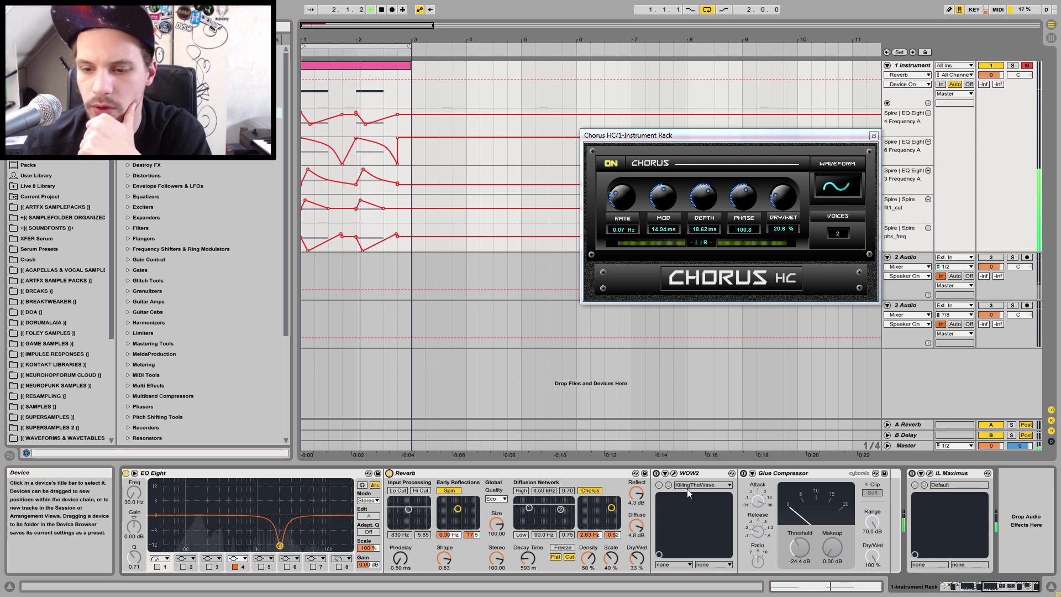
Open the WOW2 plug-in window during playback and examine the modulation assigned to its cutoff and distortion knobs
left_click(692, 476)
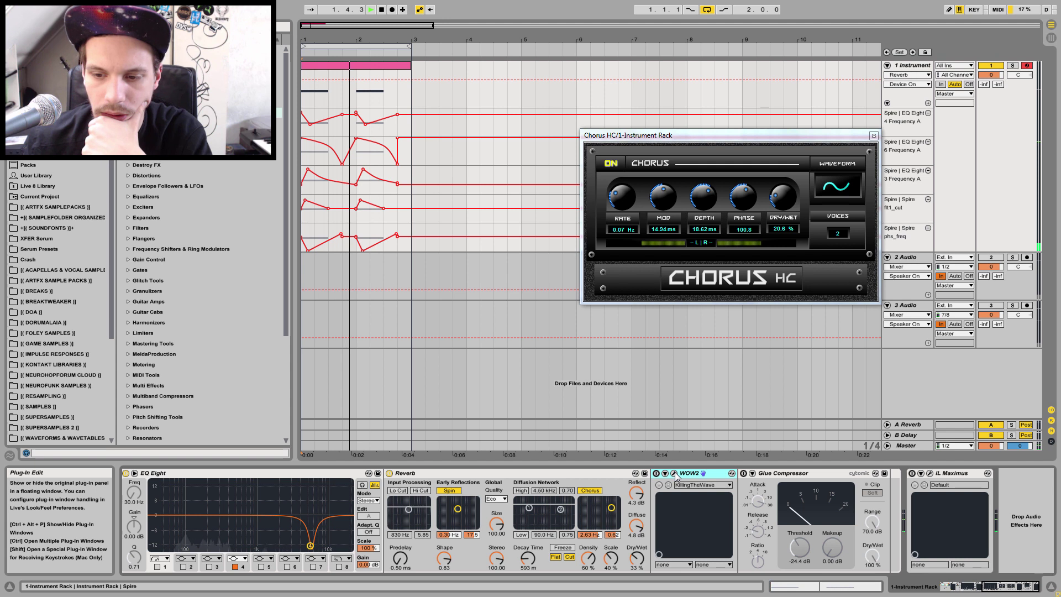
left_click(674, 473)
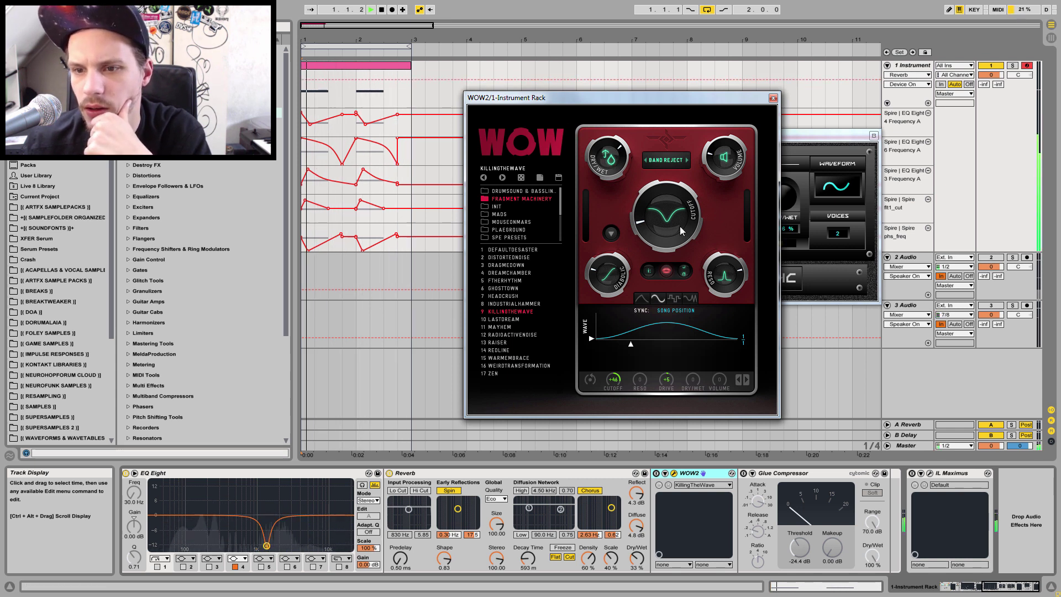
right_click(664, 206)
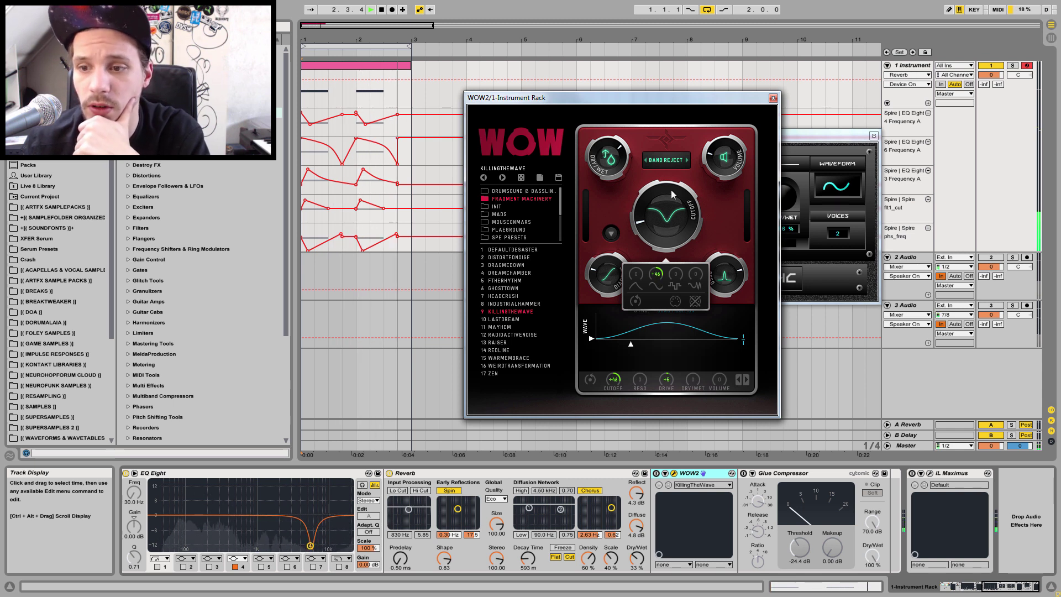
mouse_move(733, 266)
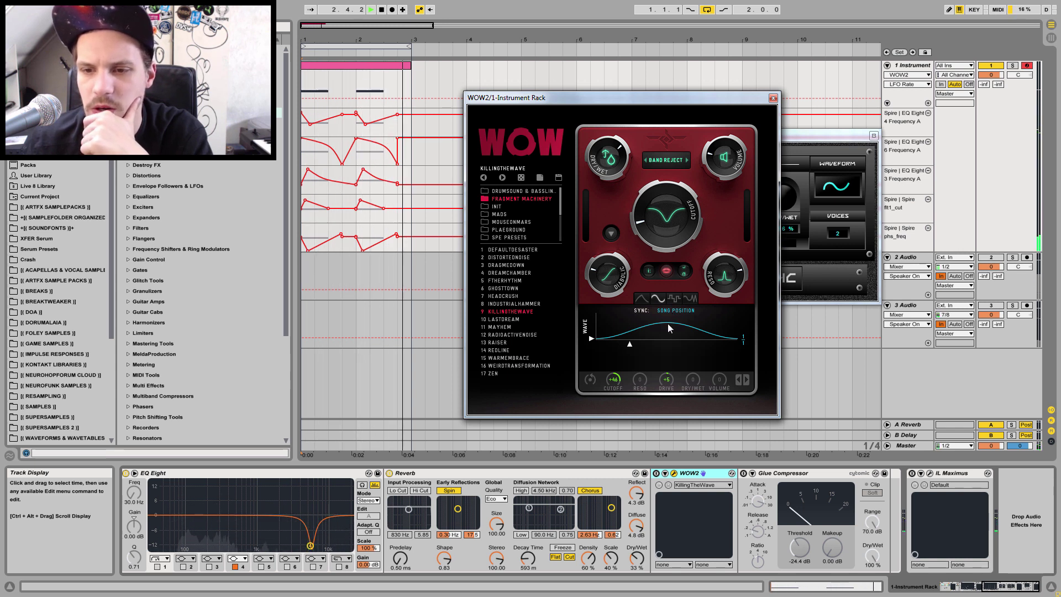
right_click(603, 270)
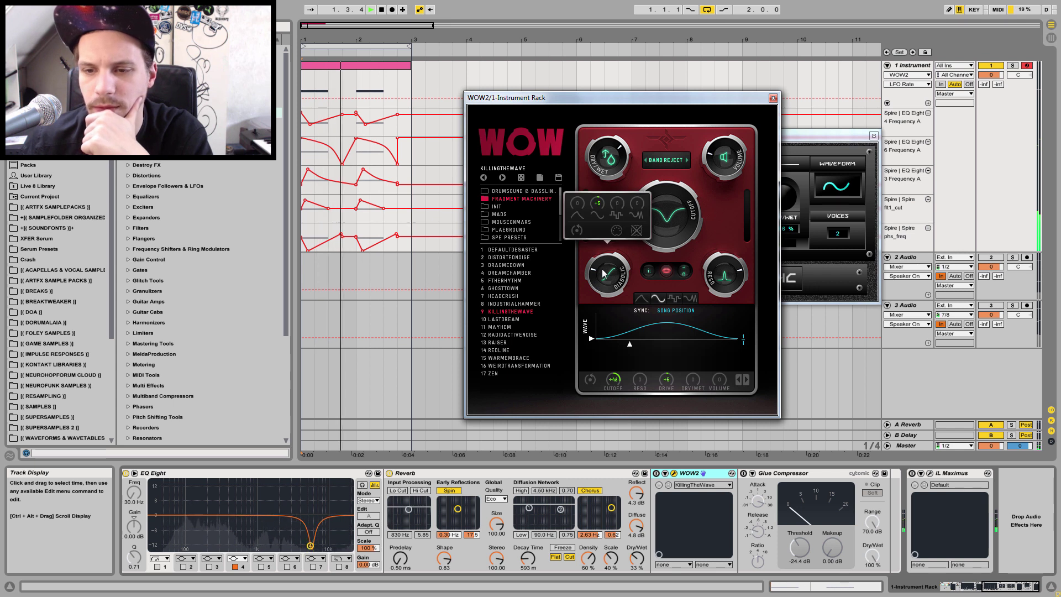
left_click(722, 213)
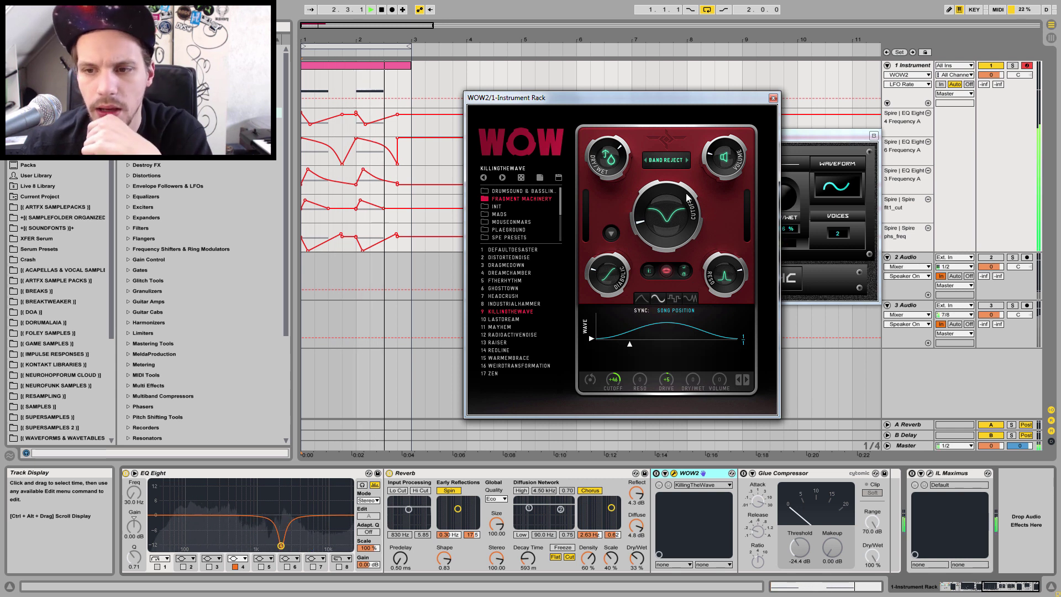
Enable WOW2 and the Glue Compressor, and play the clip to hear their effect
left_click(656, 474)
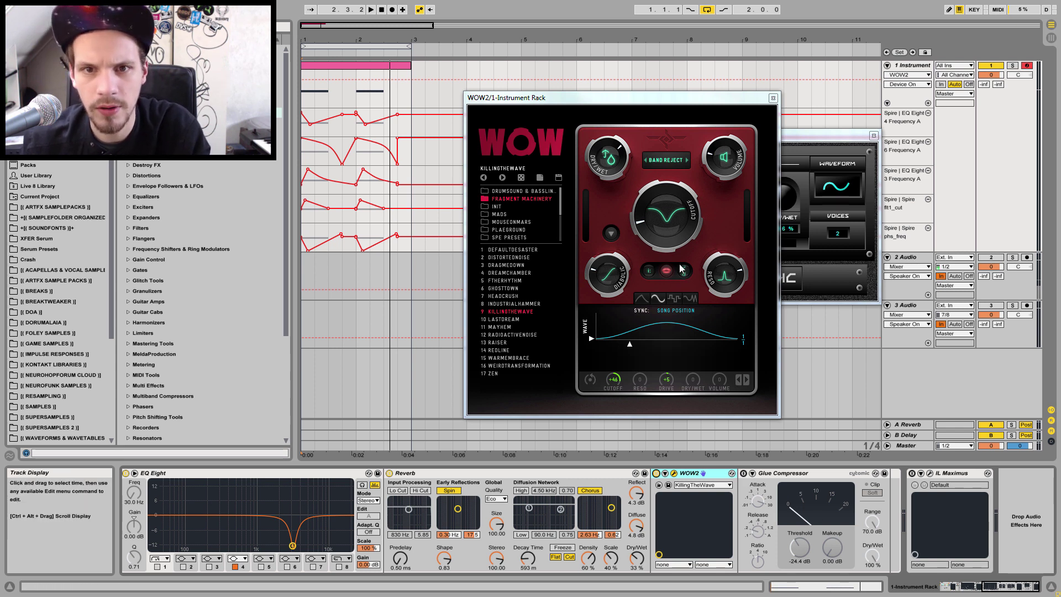
left_click(744, 474)
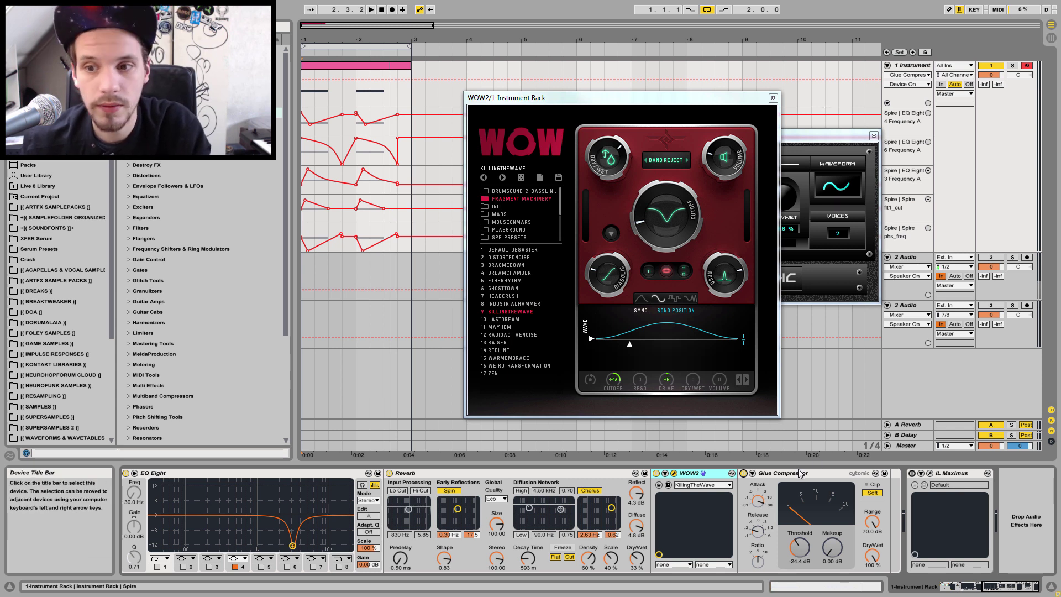
key("space")
Enable and open IL Maximus, review its mid, high and master band curves, and play the clip through it
left_click(951, 479)
left_click(930, 473)
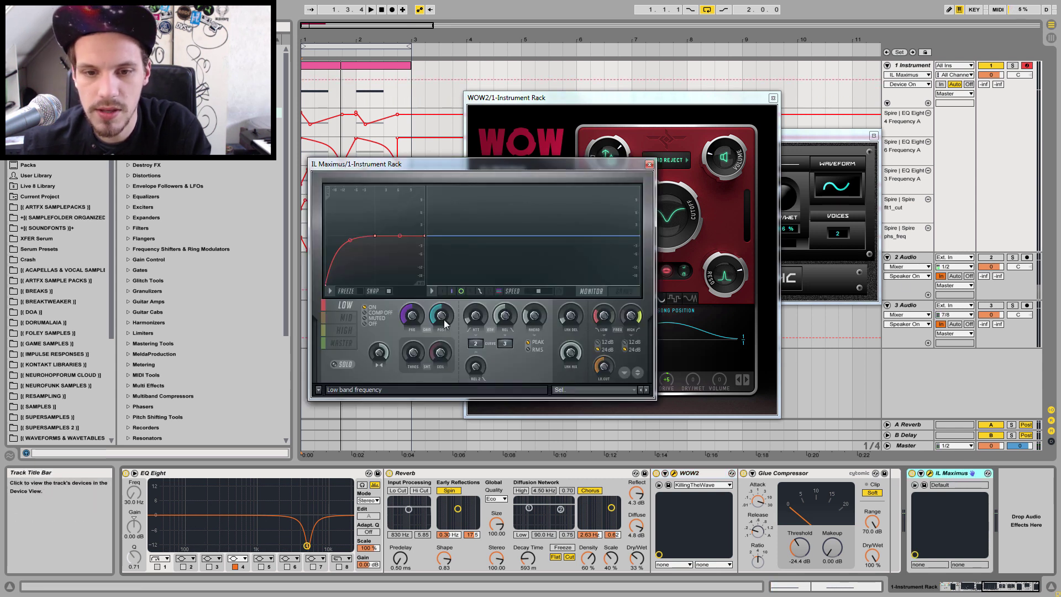
left_click(345, 318)
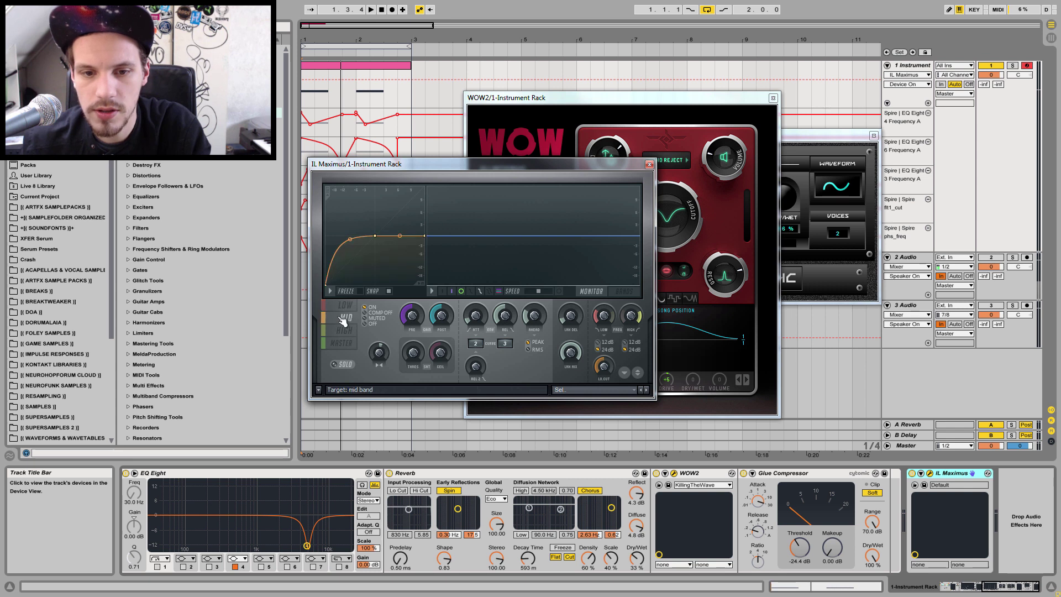
left_click(345, 332)
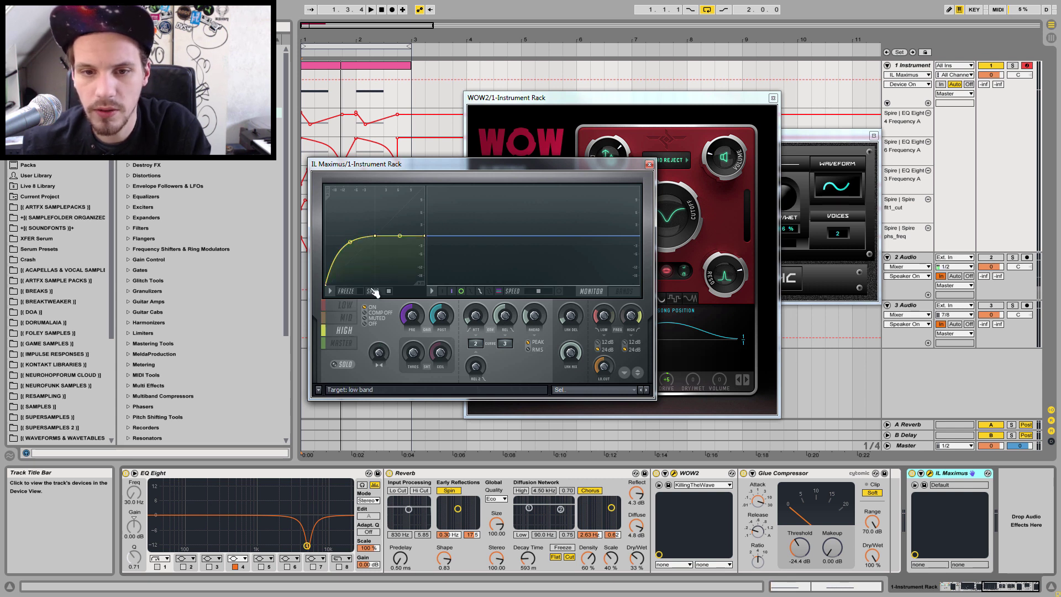
left_click(340, 343)
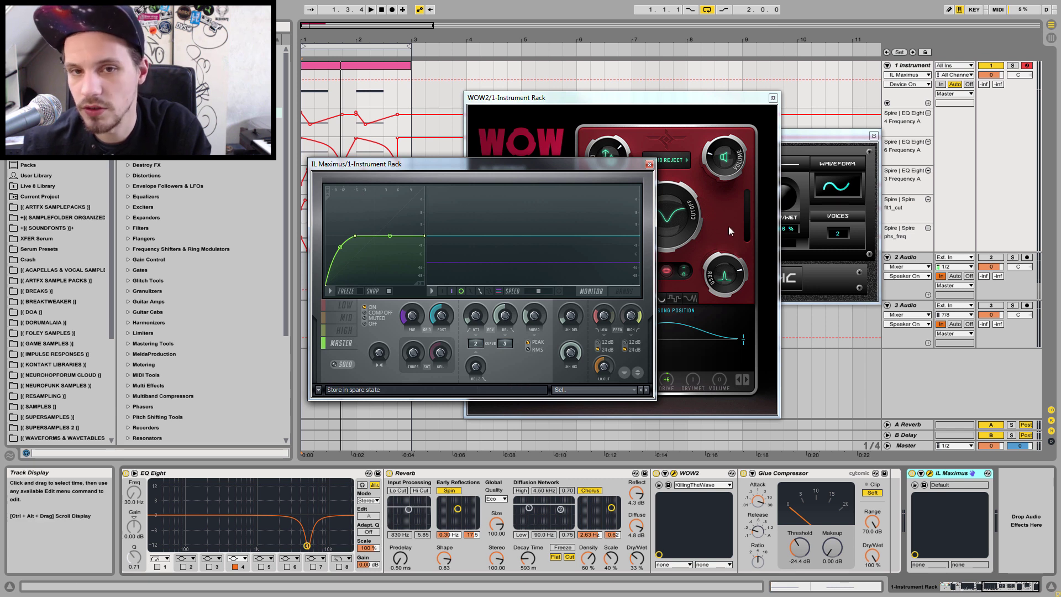
key("space")
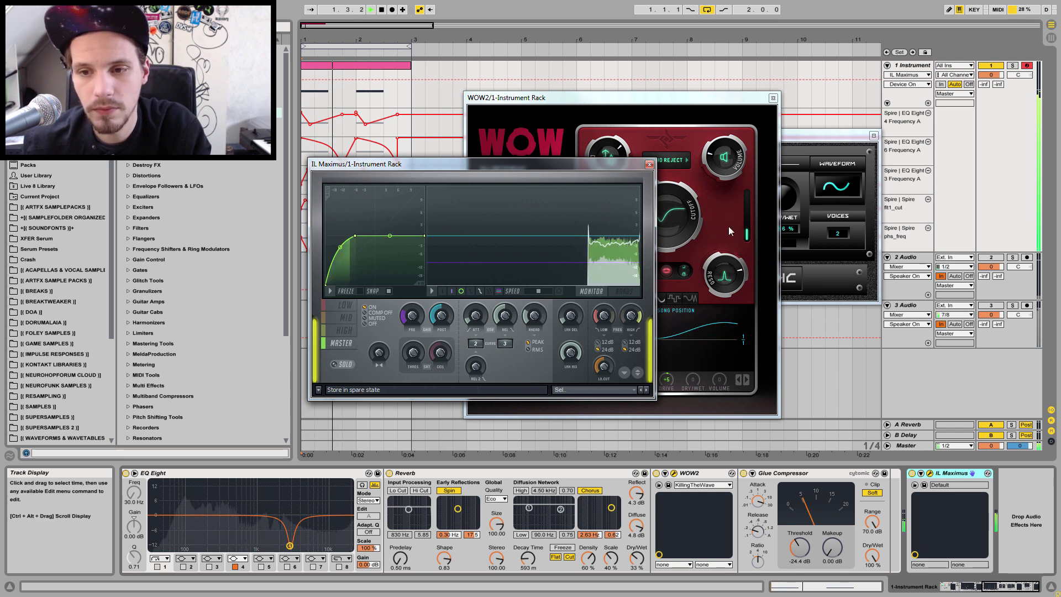
Stop playback and close the IL Maximus, WOW2 and Chorus HC plug-in windows
left_click(649, 164)
key("space")
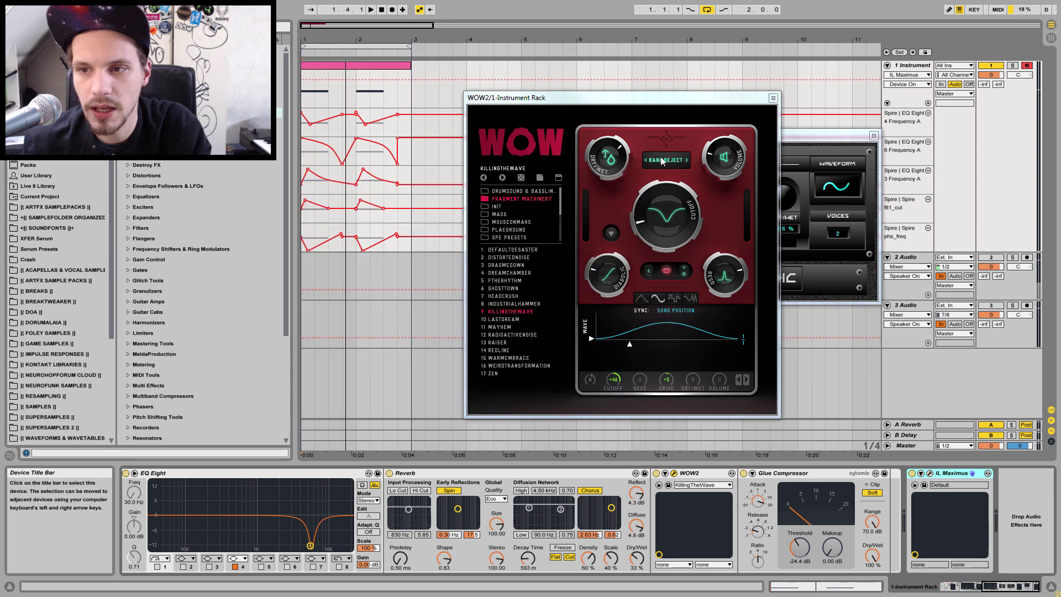
left_click(773, 98)
left_click(874, 136)
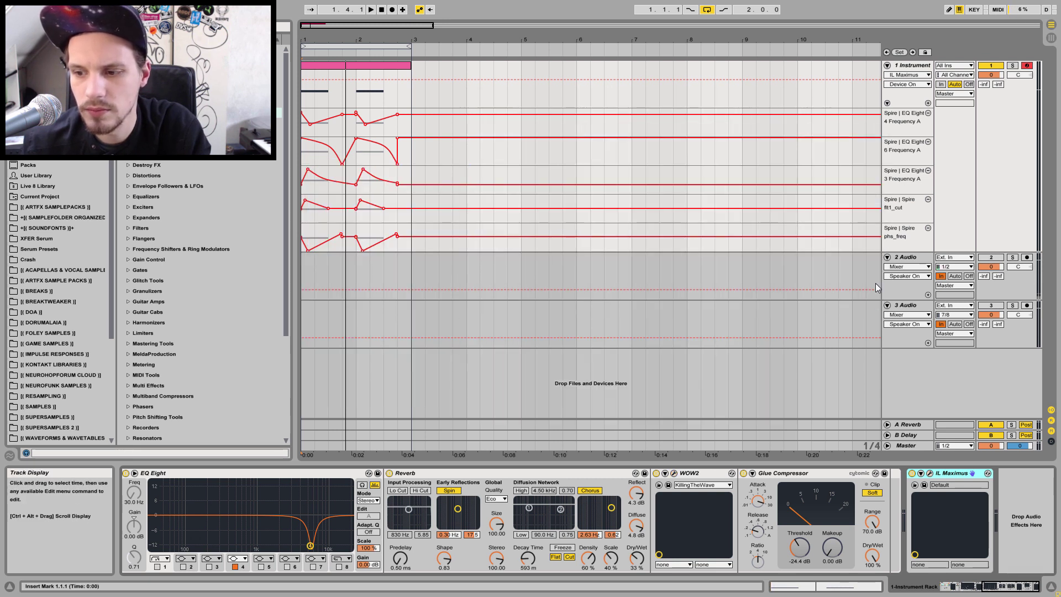
Audition the bass with the whole device chain enabled, stop playback, and return to the start of the clip at 1.1.1
key("space")
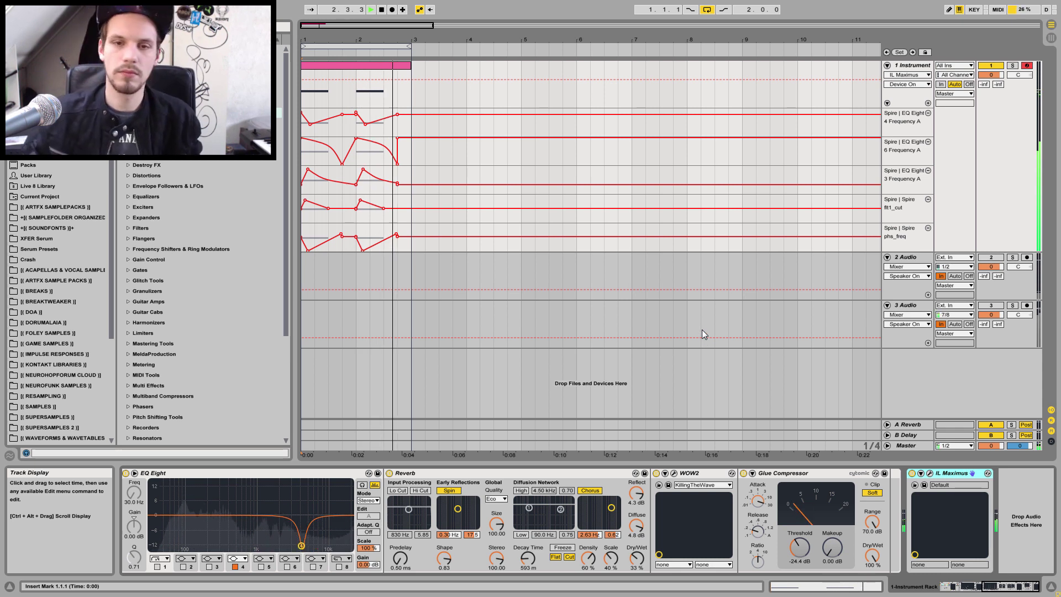
left_click(379, 12)
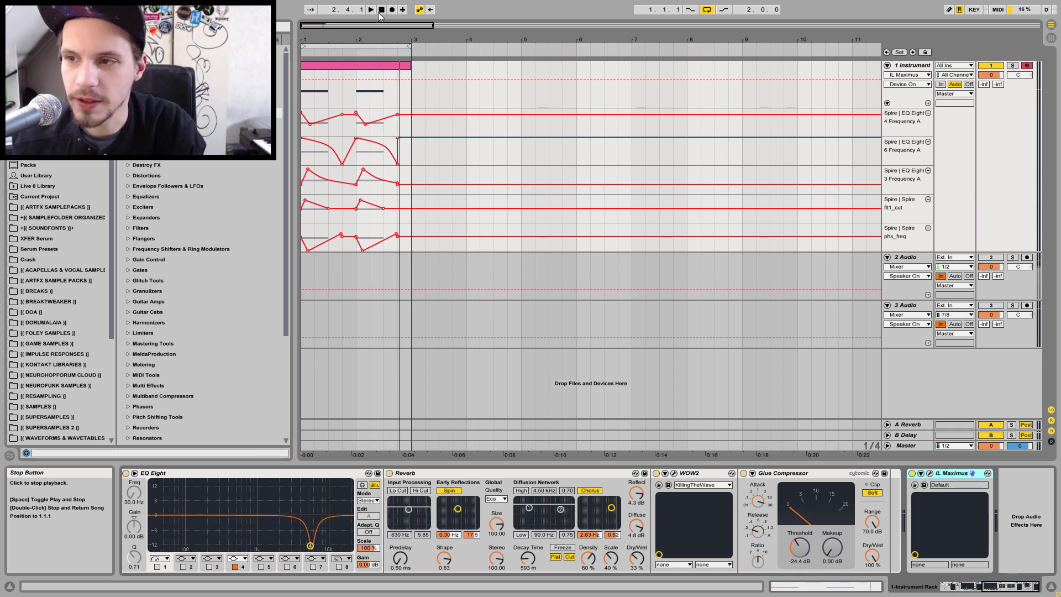
left_click(302, 94)
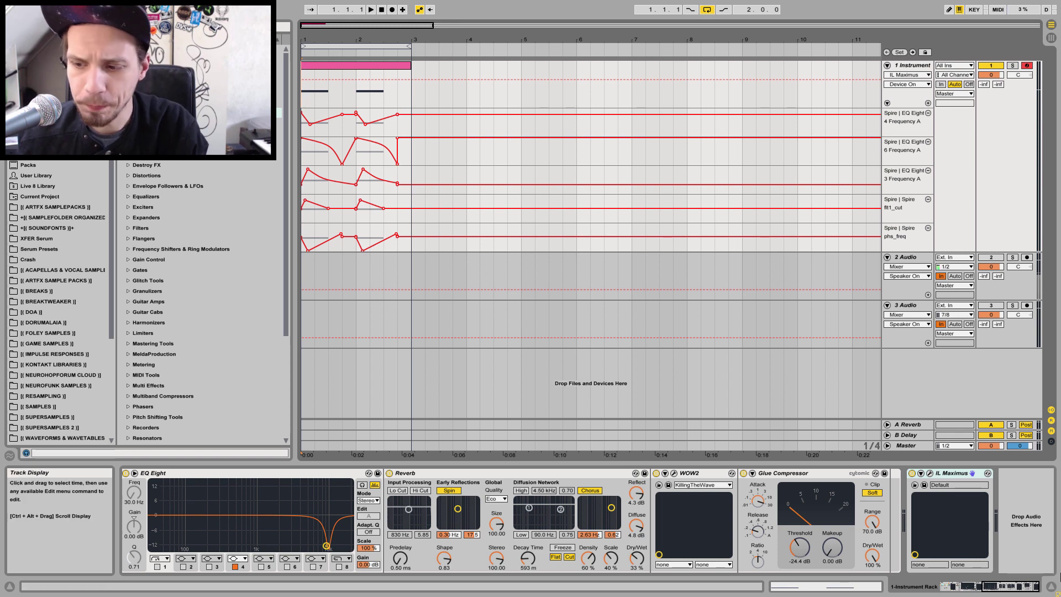
left_click_drag(1010, 586, 923, 577)
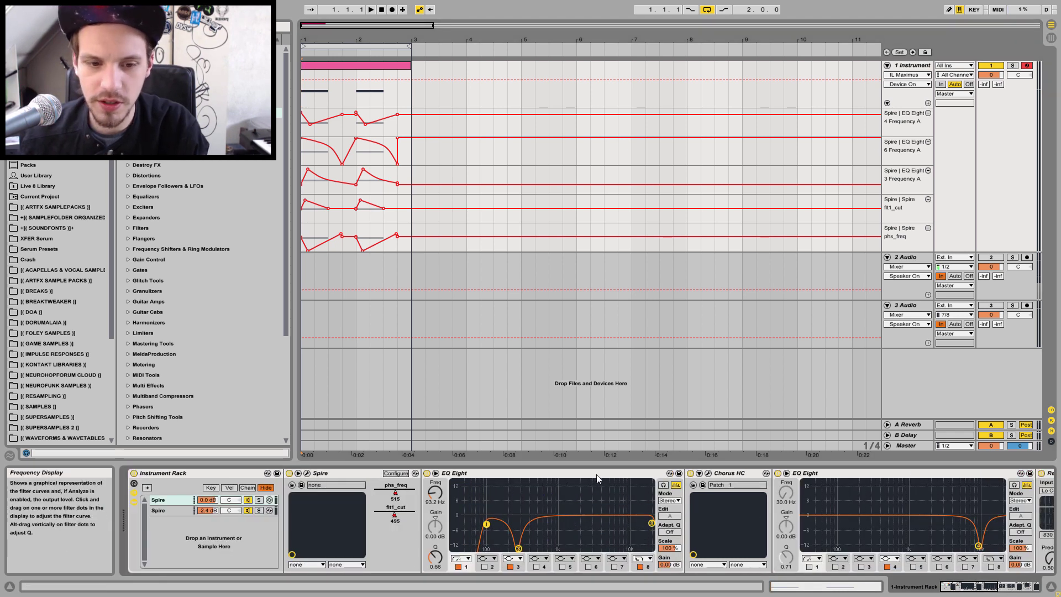